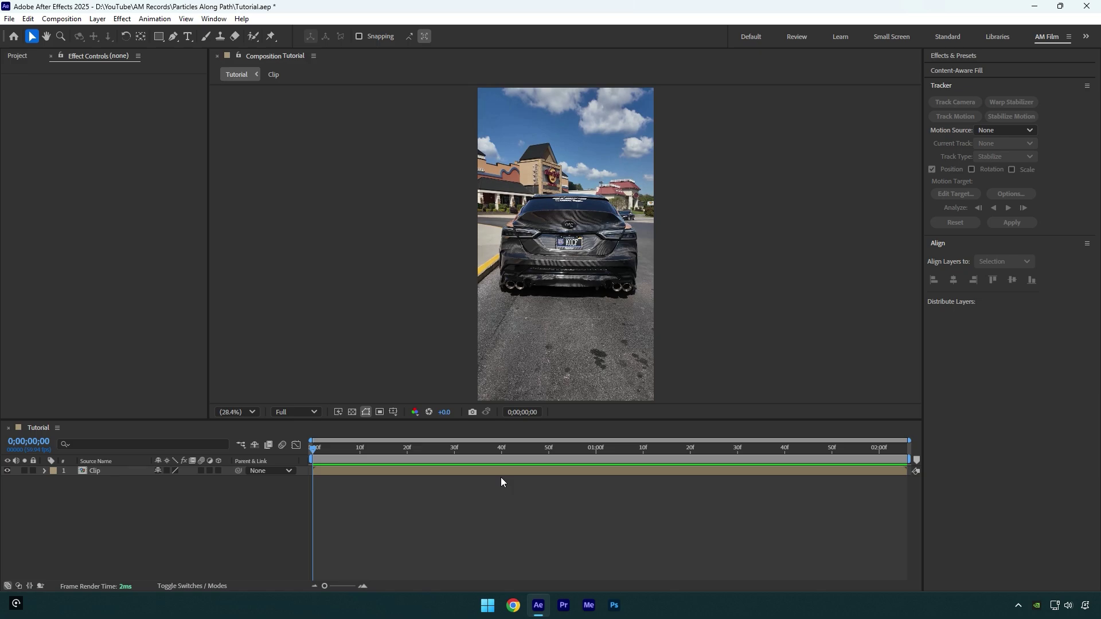
Step: Start a new solid named Particles at the 1080×1920 composition size
right_click(226, 521)
mouse_move(253, 383)
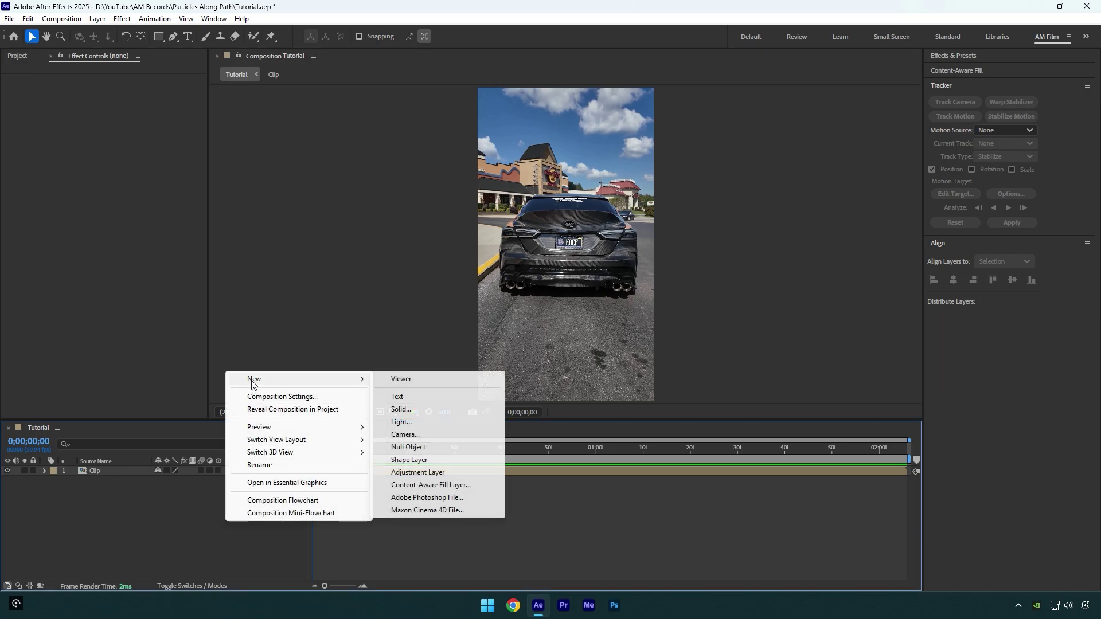
left_click(398, 409)
type("Particles")
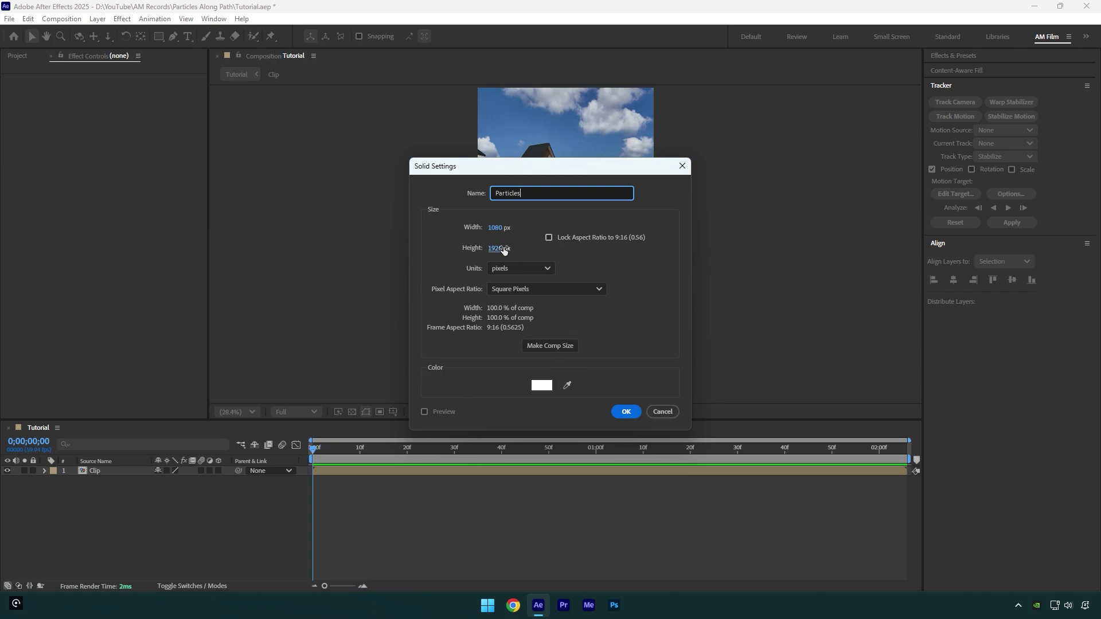
Step: Create the Particles solid, apply CC Particle Systems II, and hide the car clip
left_click(630, 412)
key("ctrl+space")
type("cc par")
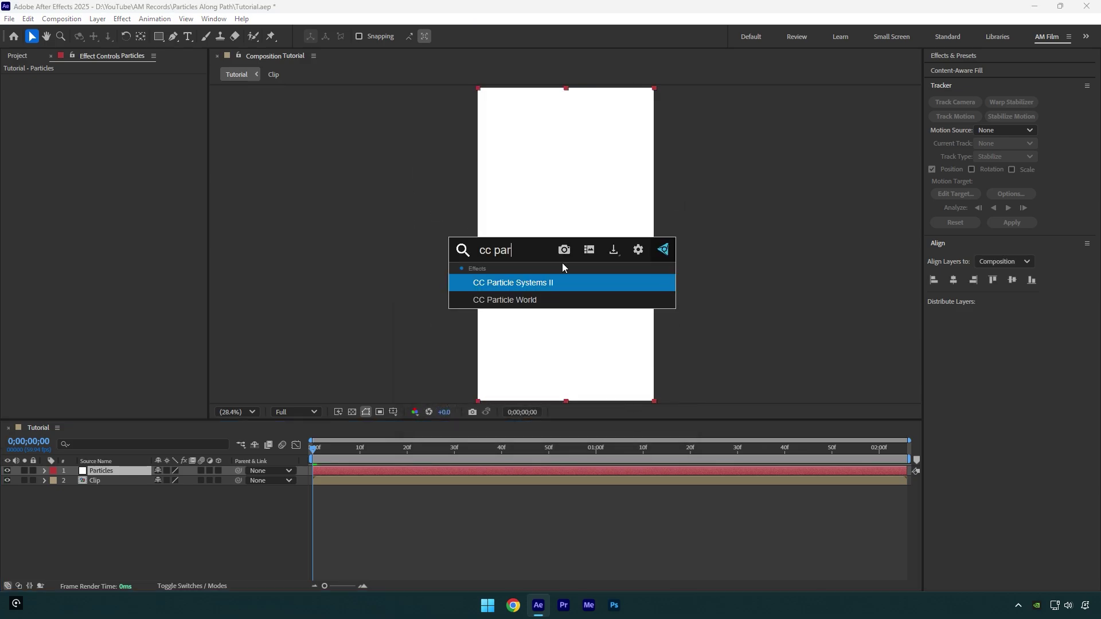
type("t")
left_click(545, 283)
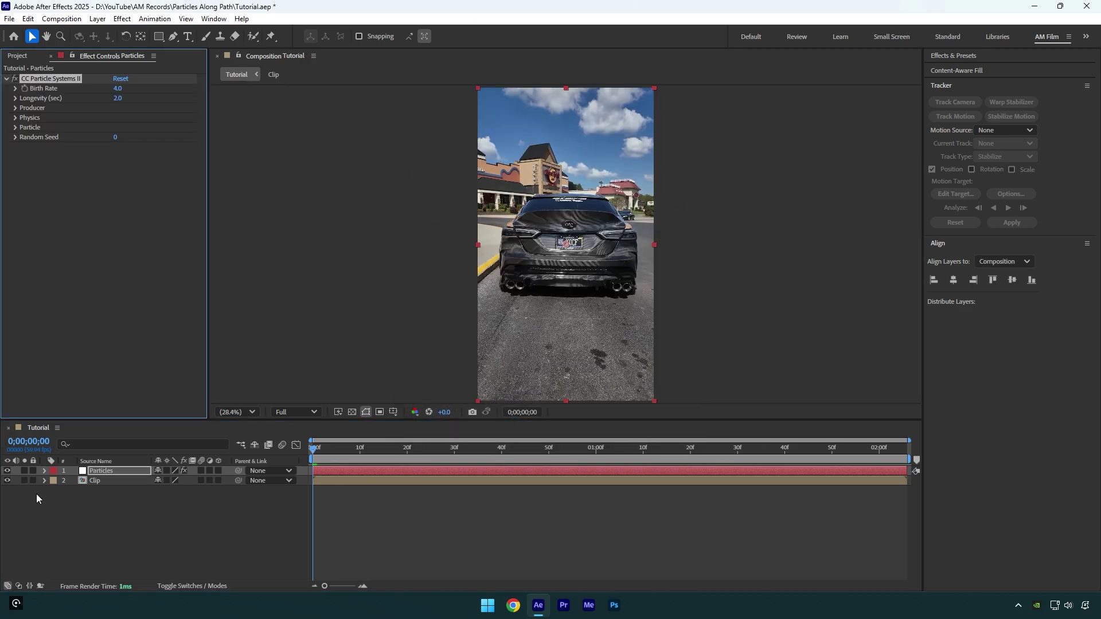
left_click(6, 481)
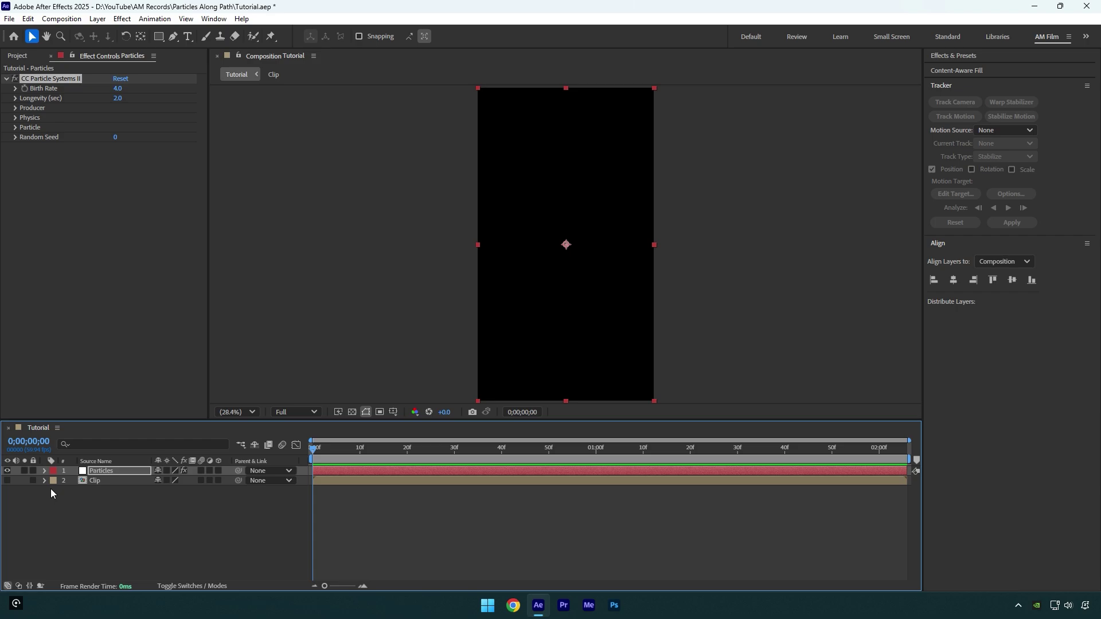
left_click_drag(322, 456, 597, 462)
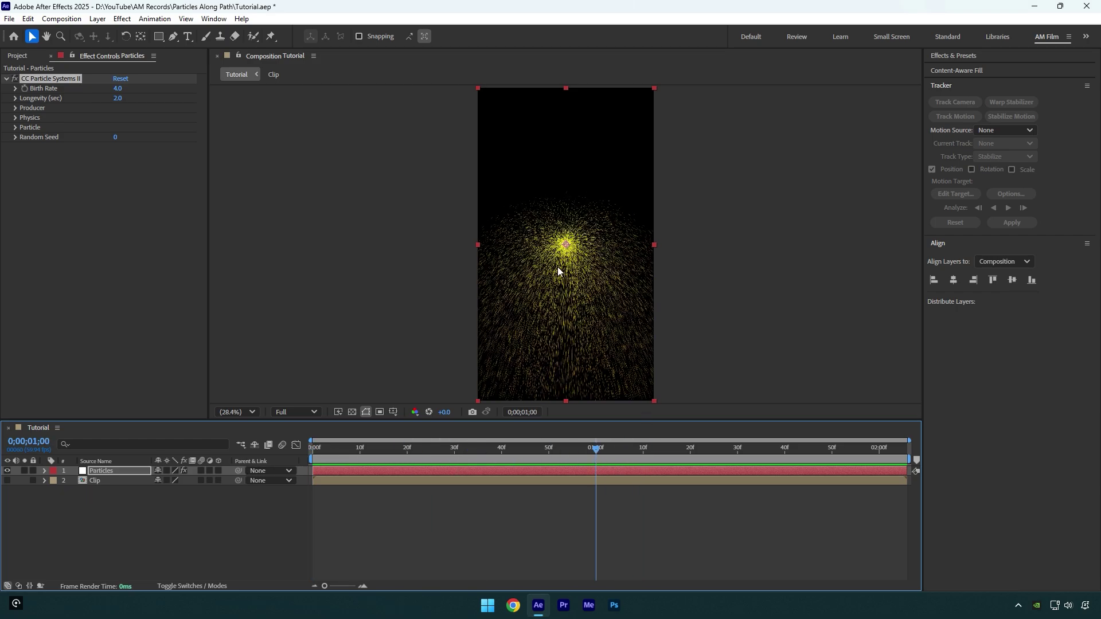
Step: Set the particle Birth Rate to 15 and Longevity to 5
left_click(118, 88)
type("15")
key("Return")
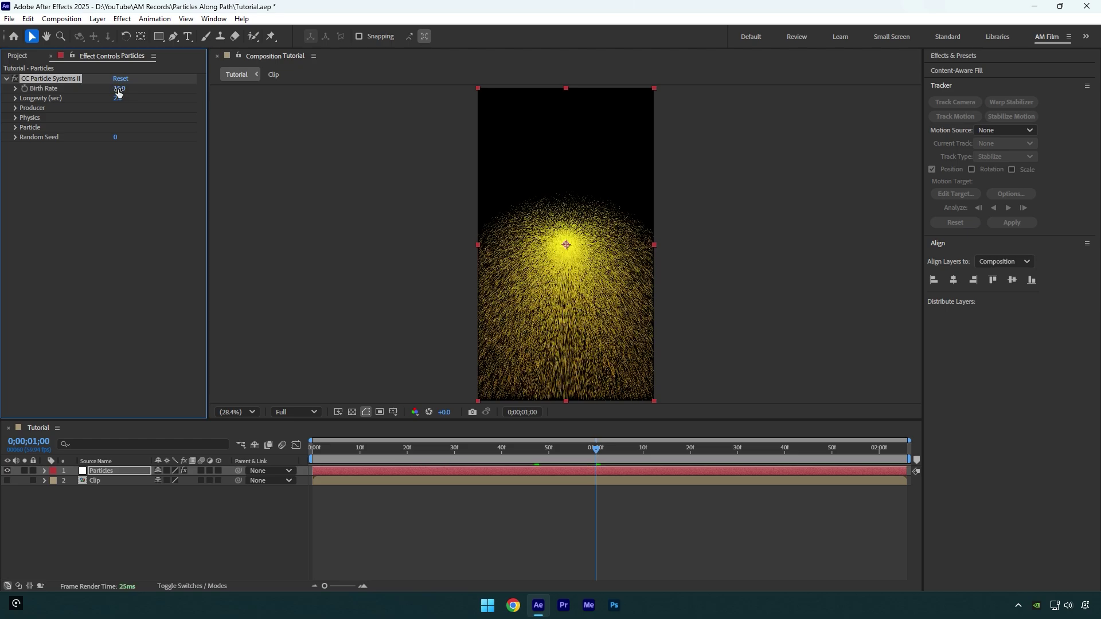
left_click(119, 98)
type("5")
key("Return")
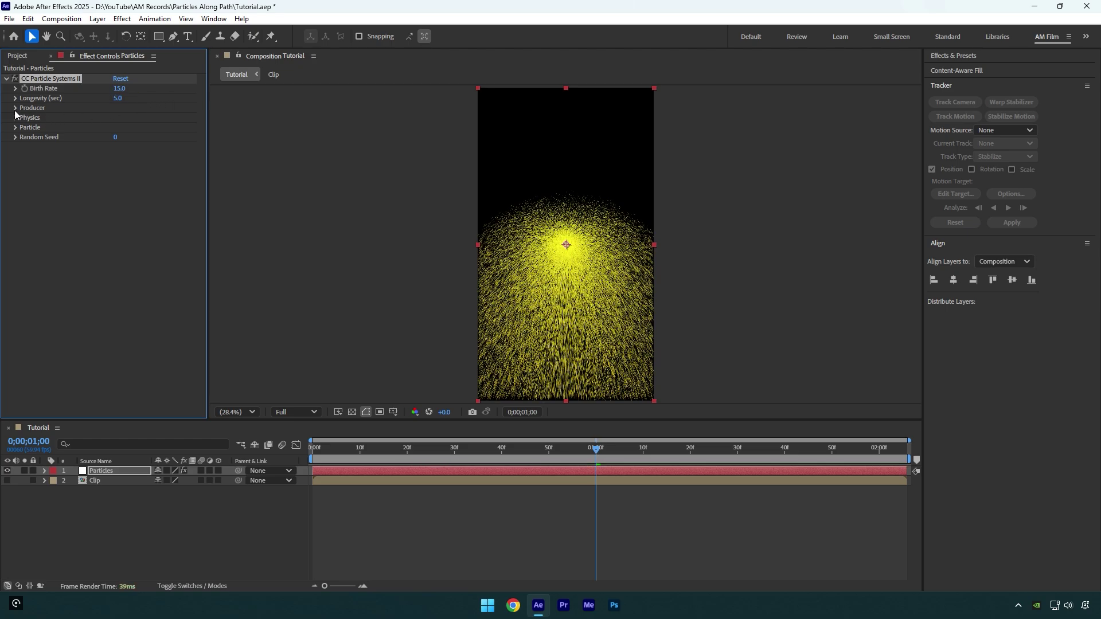
Step: Set the Producer Radius X and Radius Y to 0
left_click(15, 109)
left_click(121, 127)
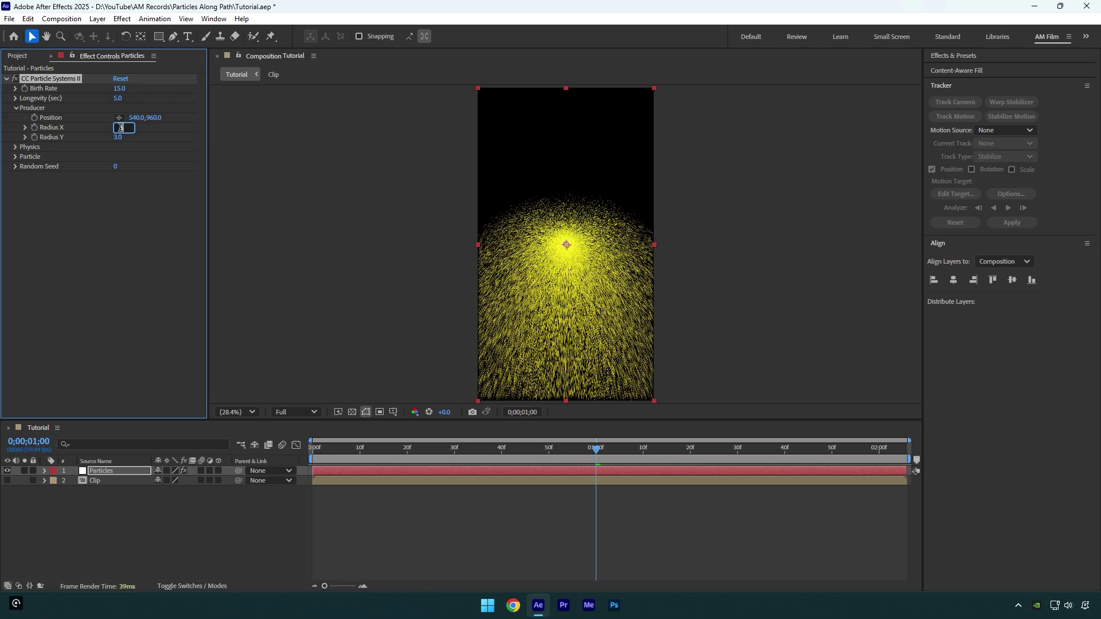
key("Tab")
type("0")
key("Return")
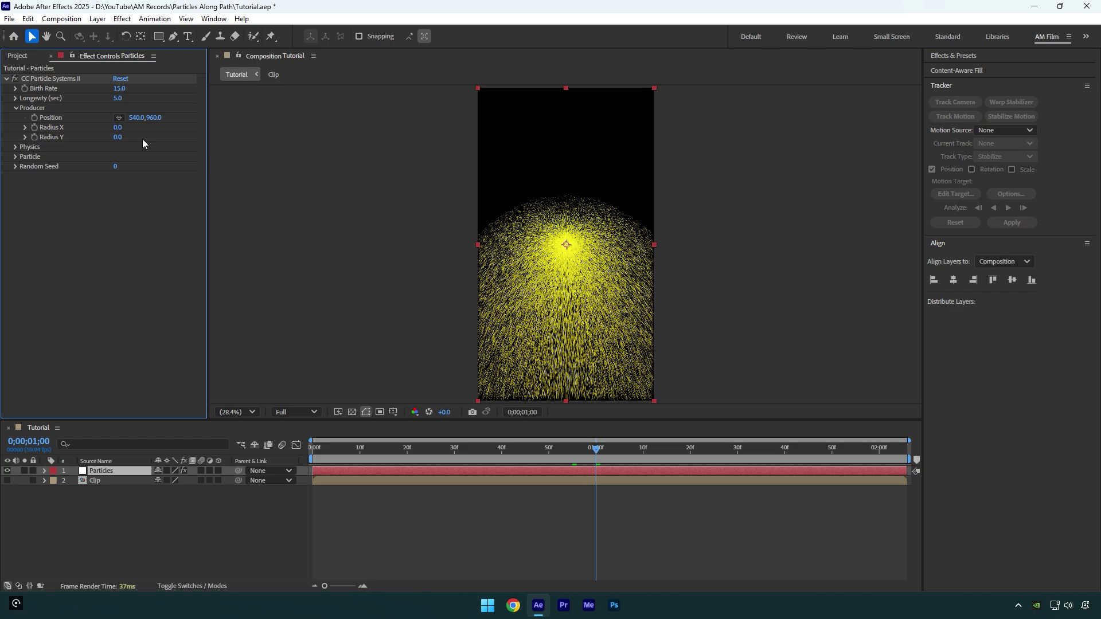
Step: Set the Physics Velocity and Gravity to 0
left_click(16, 147)
left_click_drag(117, 166, 82, 167)
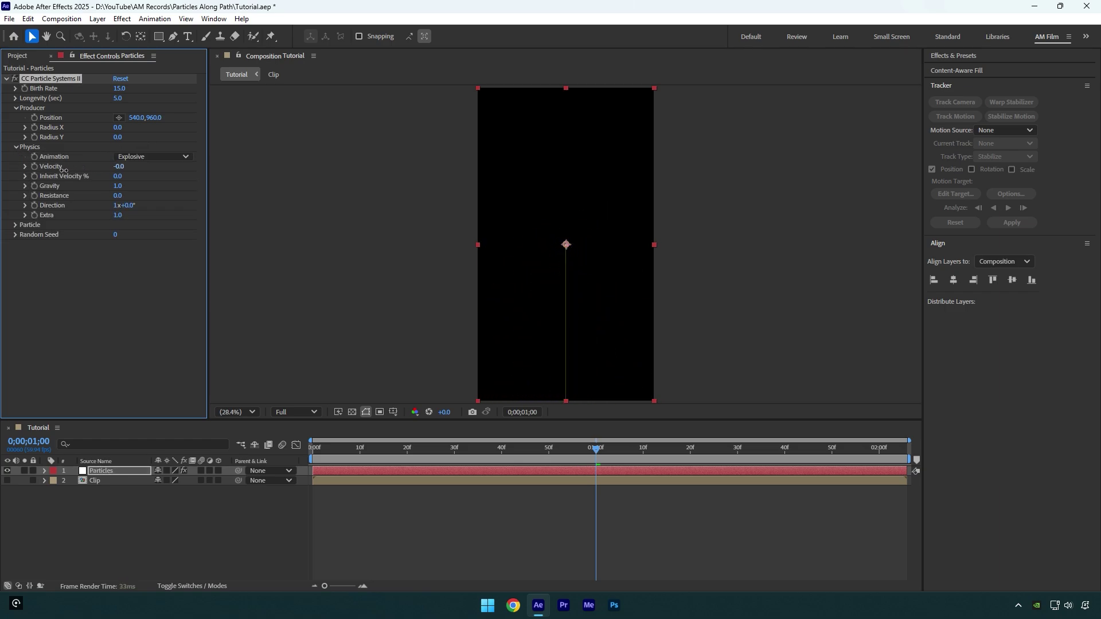
left_click(124, 186)
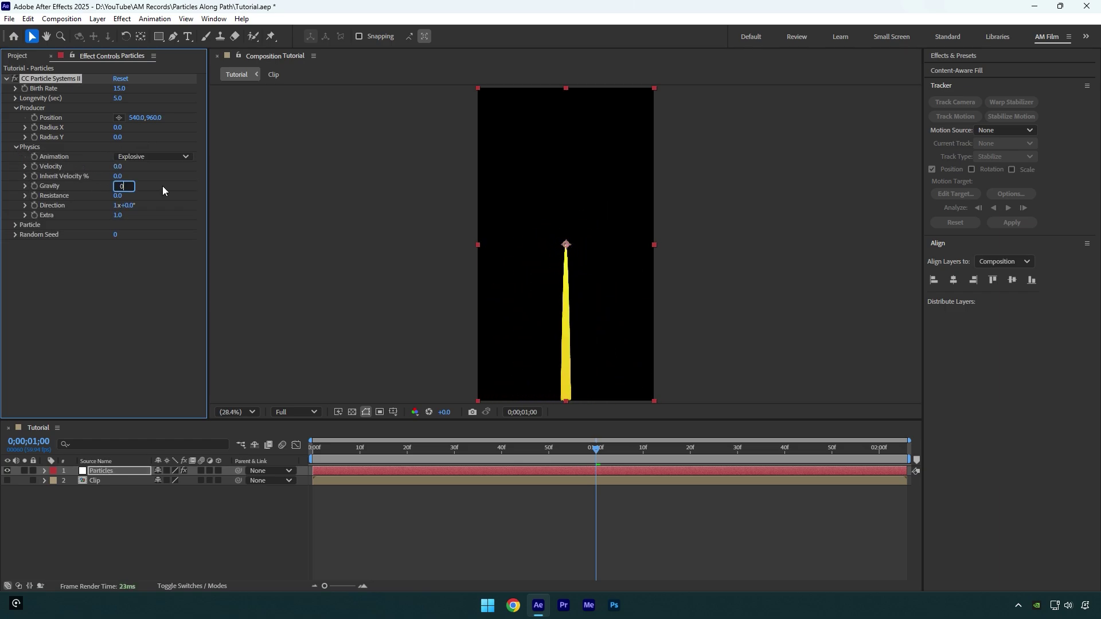
key("Return")
left_click(15, 224)
left_click(147, 234)
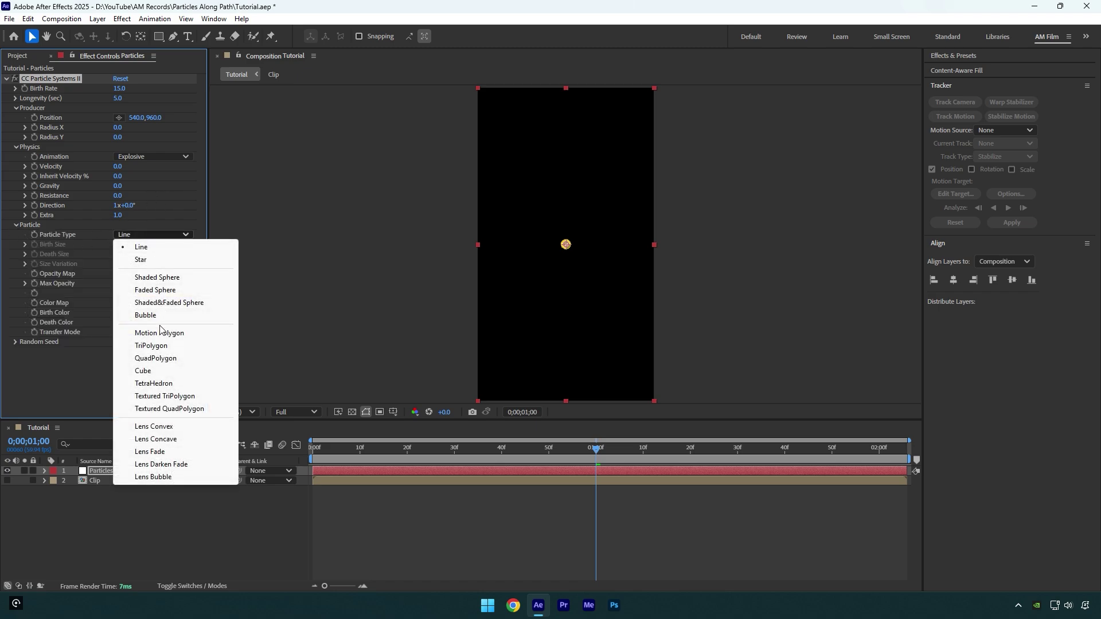
Step: Make the particles TetraHedron with Birth Size 0.32, Size Variation 100% and Max Opacity 100%
left_click(160, 384)
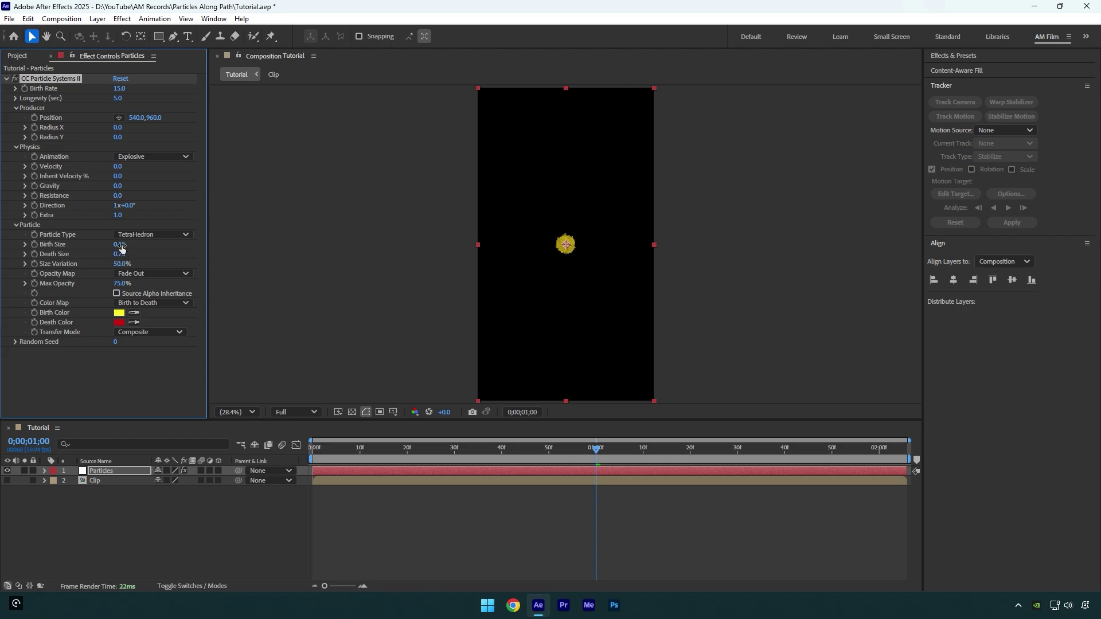
left_click_drag(120, 244, 55, 256)
left_click_drag(125, 264, 220, 256)
left_click_drag(125, 283, 173, 282)
Step: Set the particles' Birth Color to purple 6B45F9
left_click(119, 313)
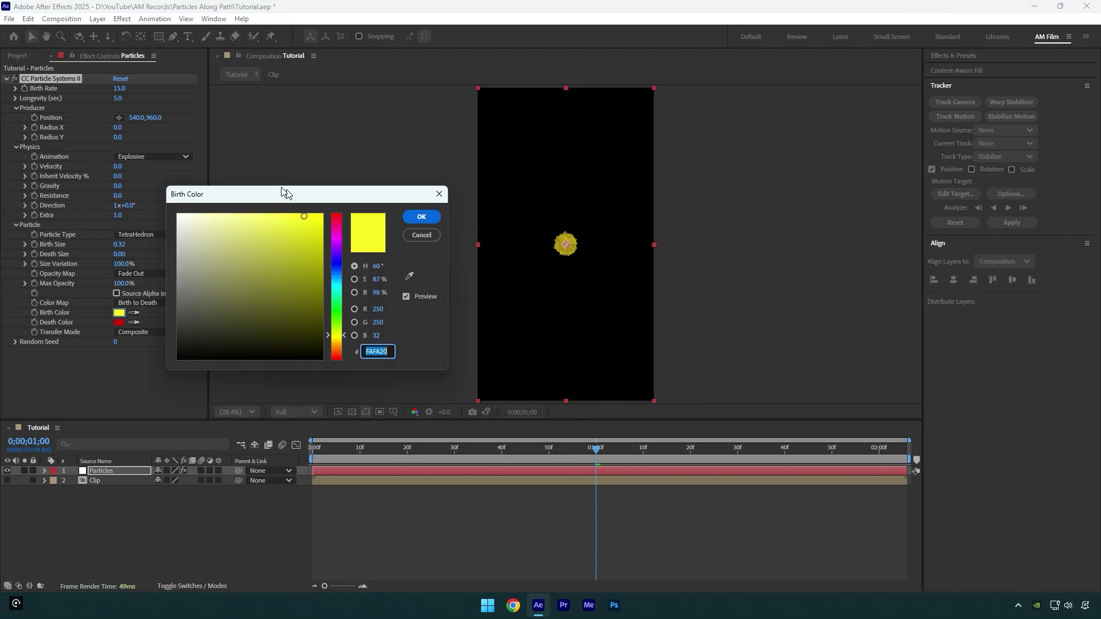
type("6B45F9")
left_click(418, 216)
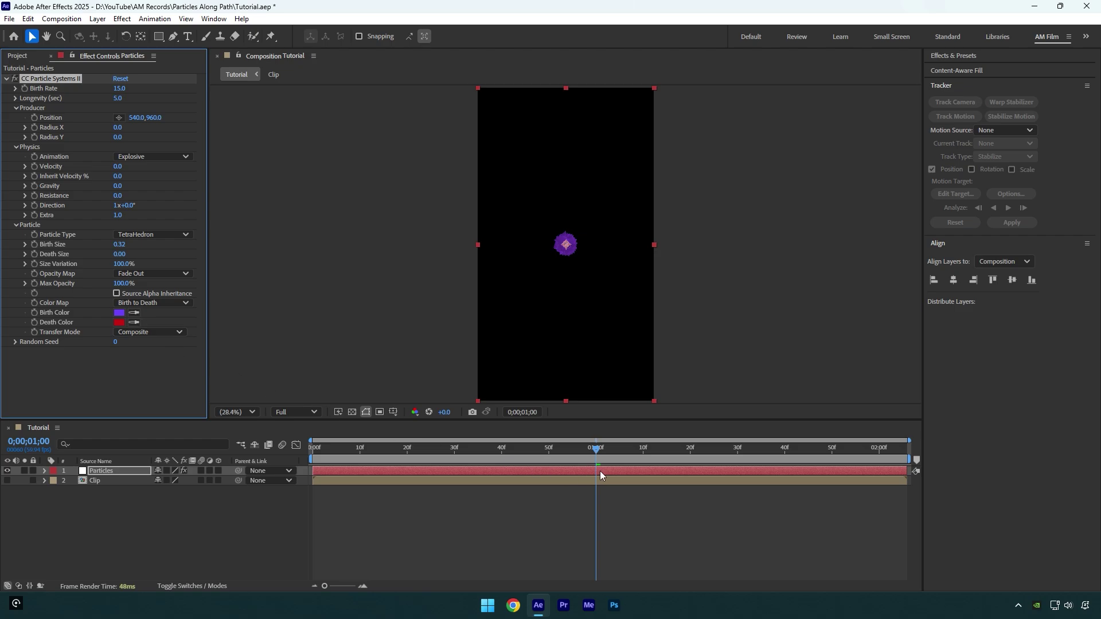
Step: Preview the particles from frame 0, then return to about the one-second mark
left_click_drag(596, 450, 313, 453)
key("space")
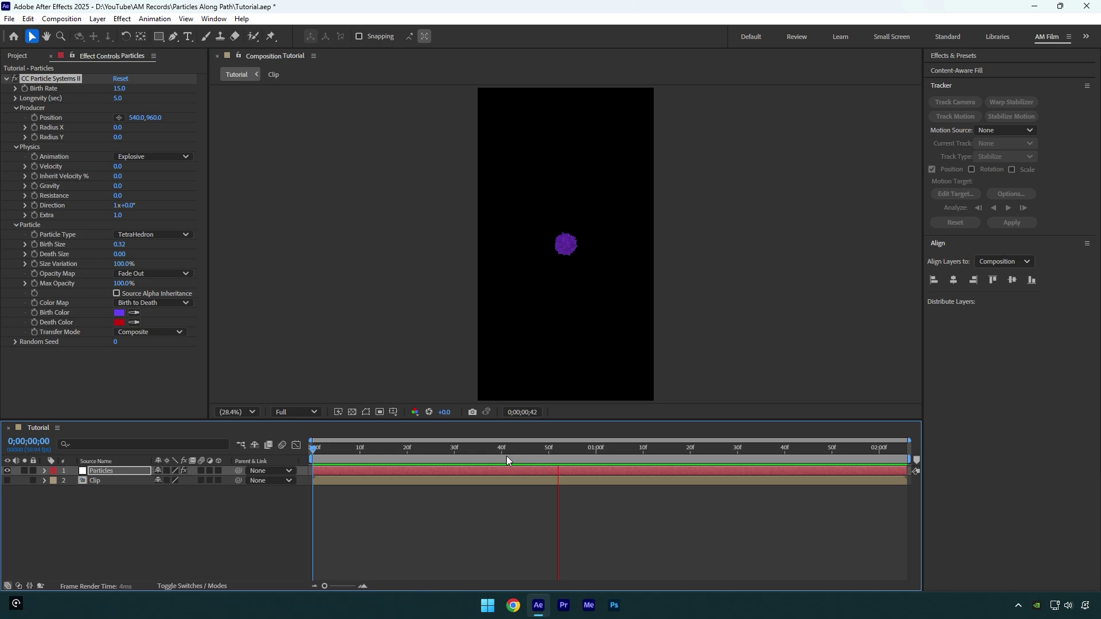
left_click_drag(507, 456, 600, 456)
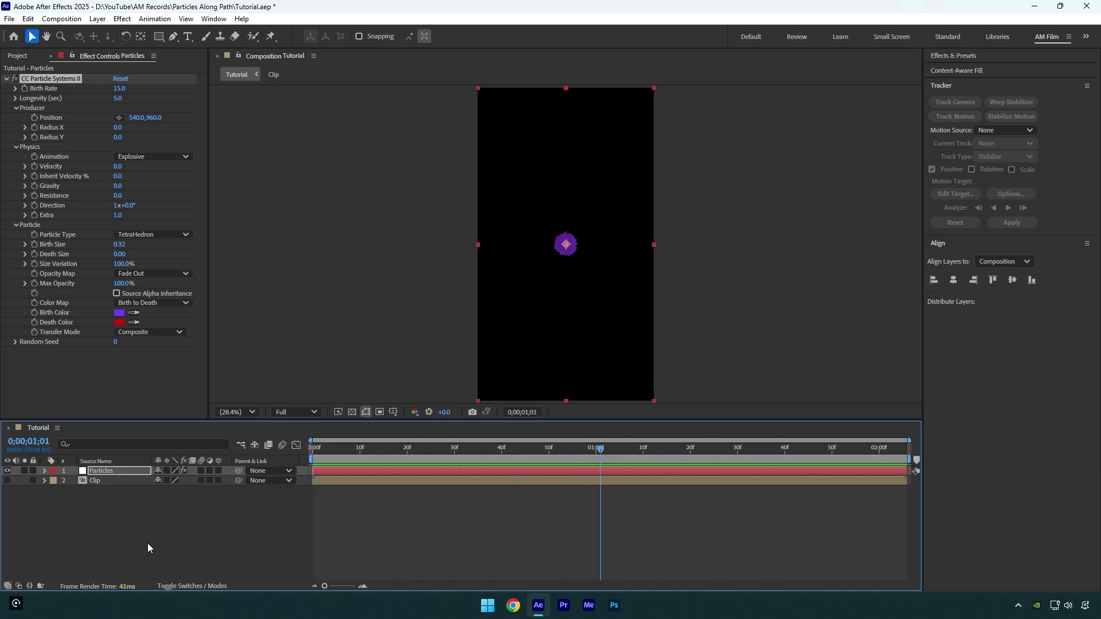
Step: Add a new null layer and rename it Path
right_click(148, 543)
mouse_move(183, 401)
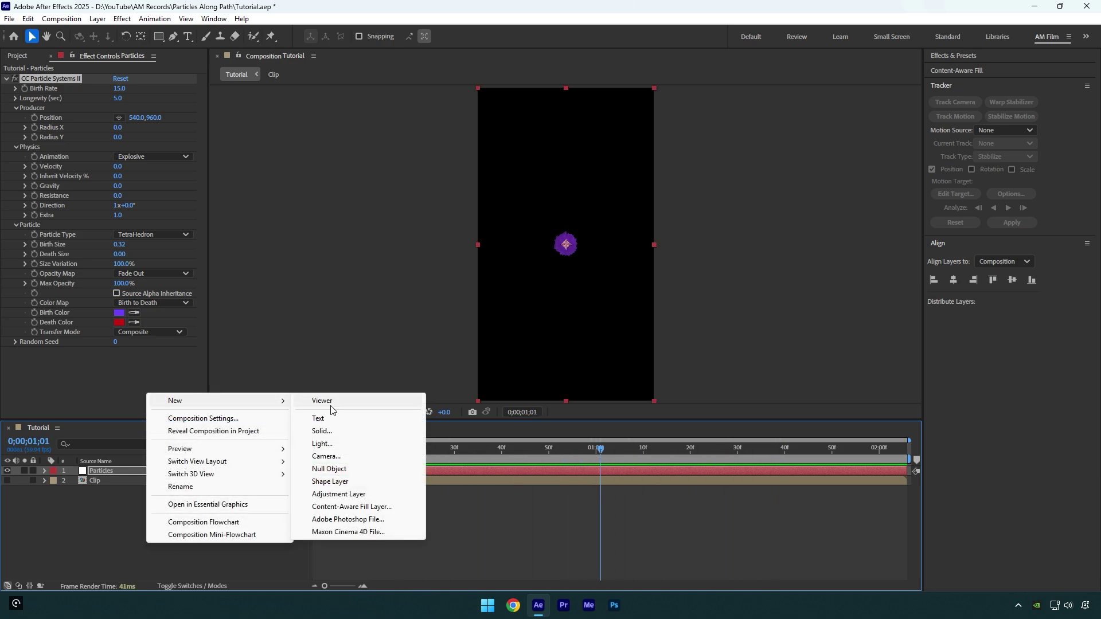
left_click(328, 469)
key("Return")
type("Path")
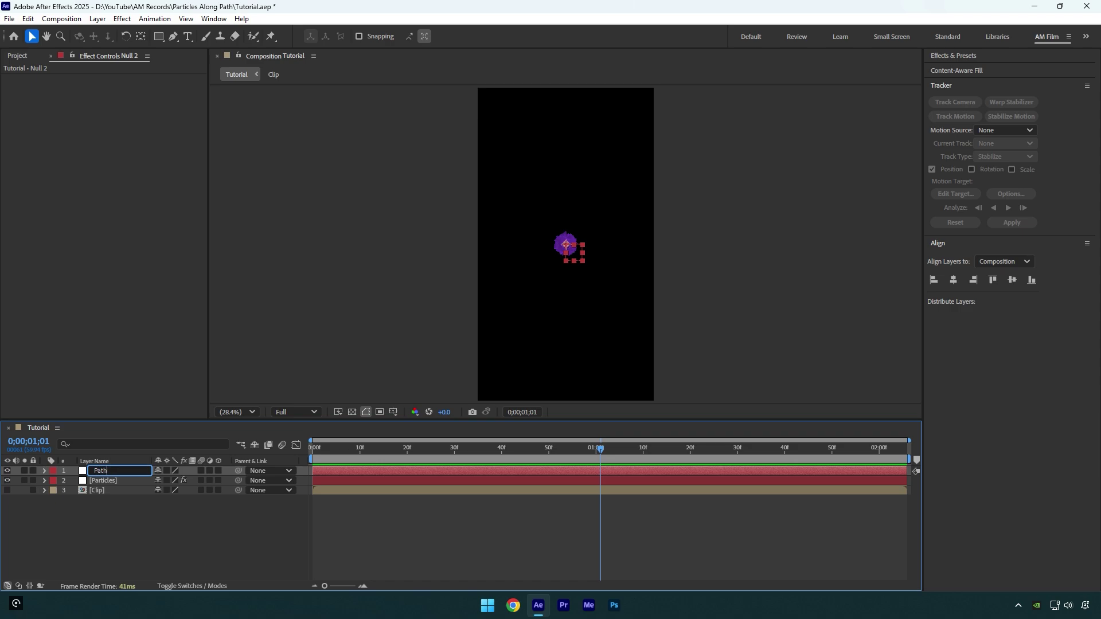
key("Return")
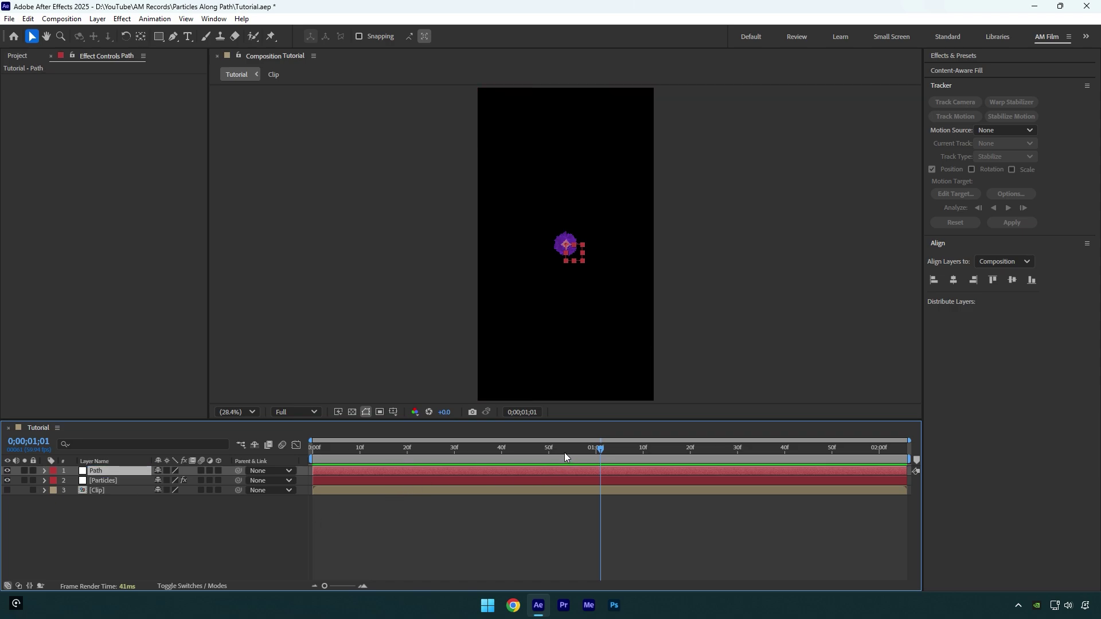
Step: At 0;00;00;19, centre the Path layer and its anchor point horizontally and vertically in the composition
left_click(403, 448)
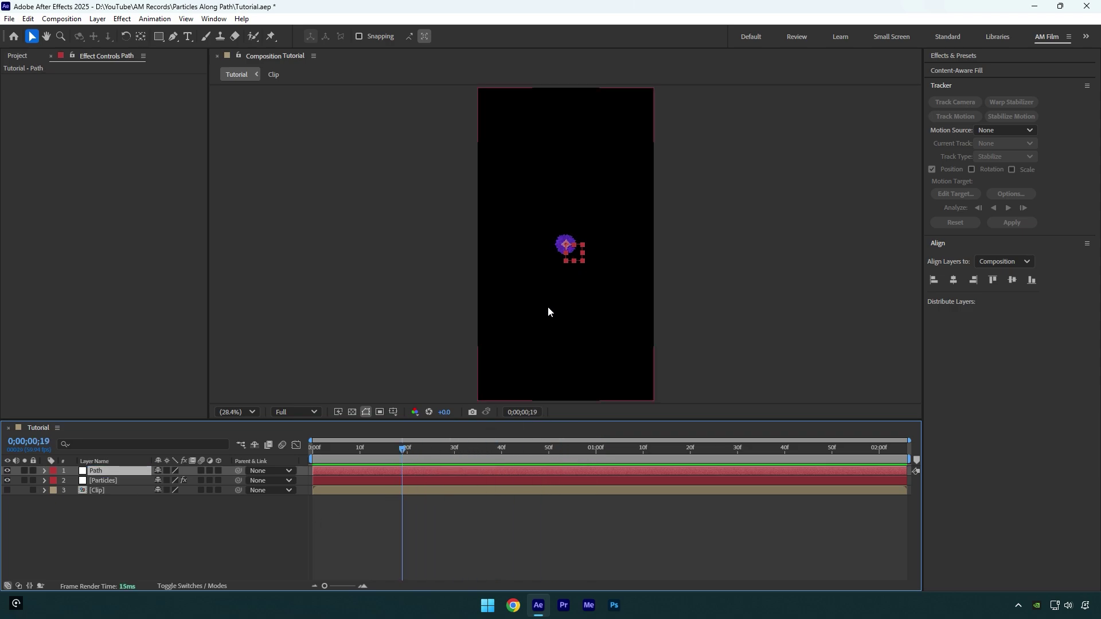
key("ctrl")
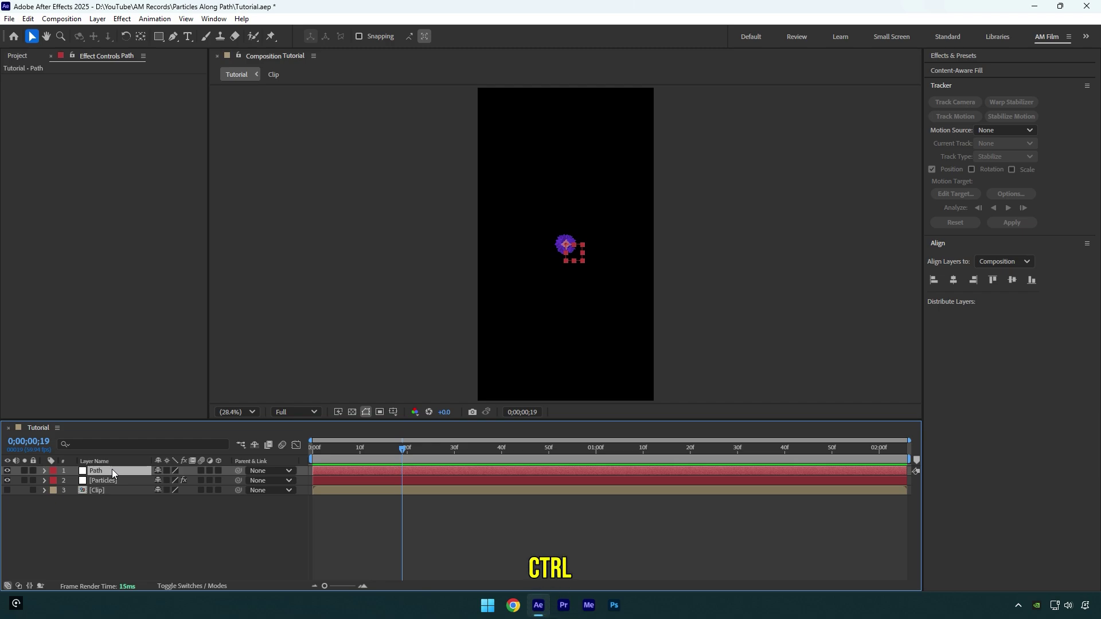
left_click(140, 36)
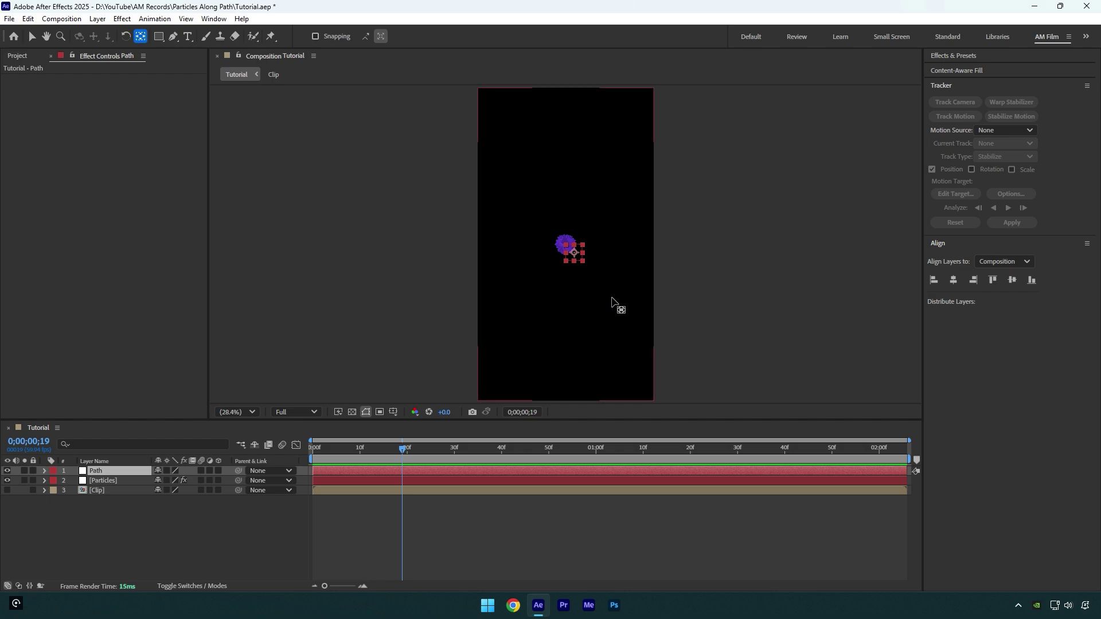
left_click(954, 281)
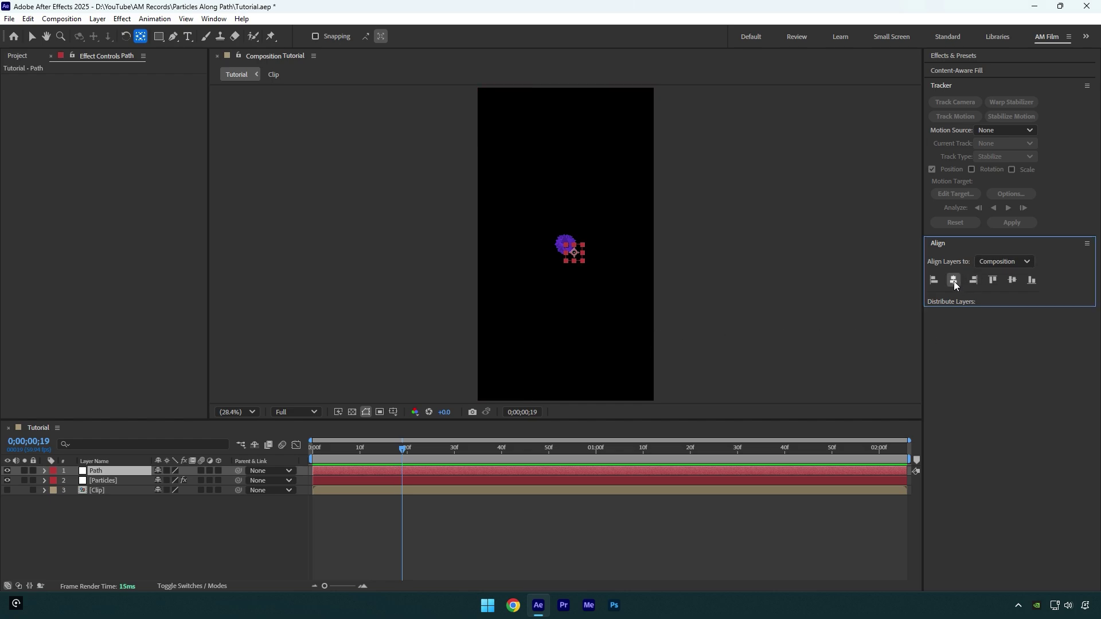
left_click(1012, 281)
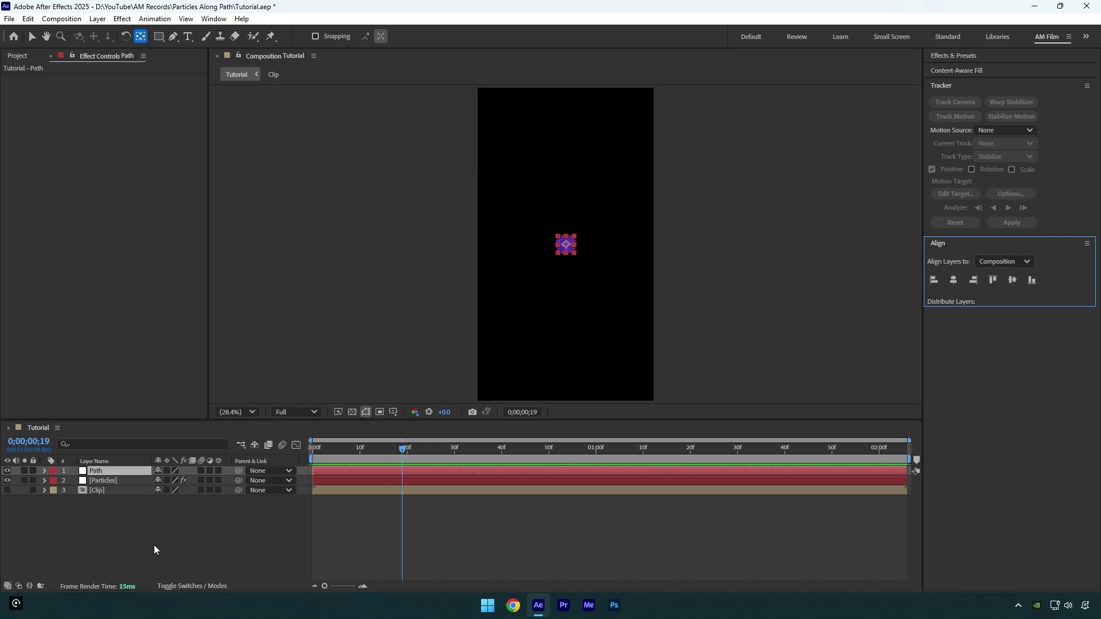
left_click(111, 474)
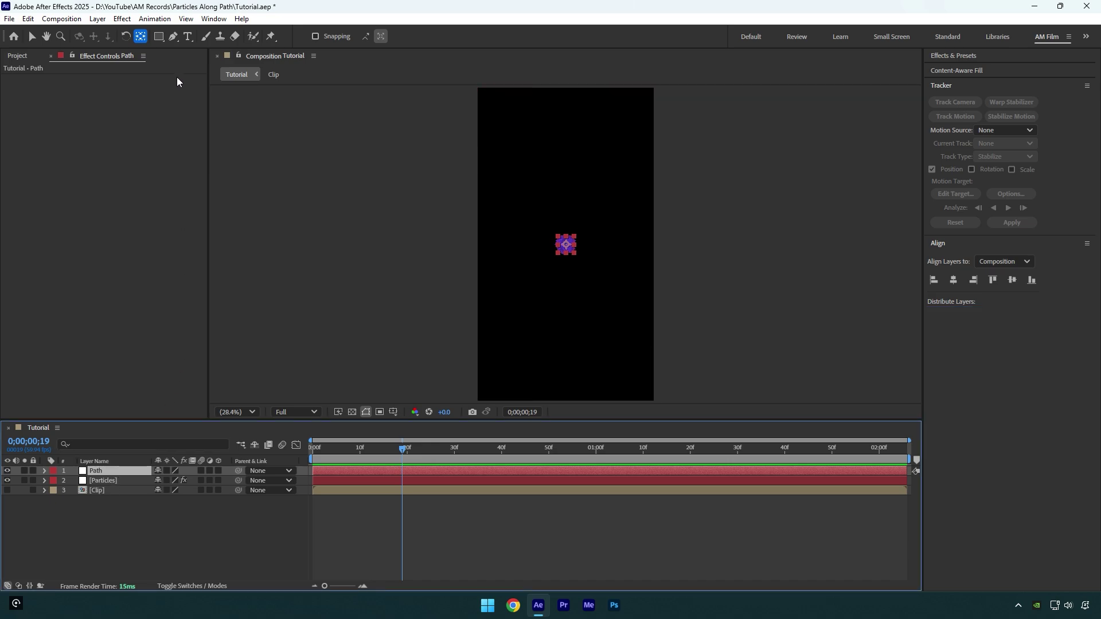
Step: Draw a looping curved bezier mask around the purple particle on the Path layer
left_click(173, 37)
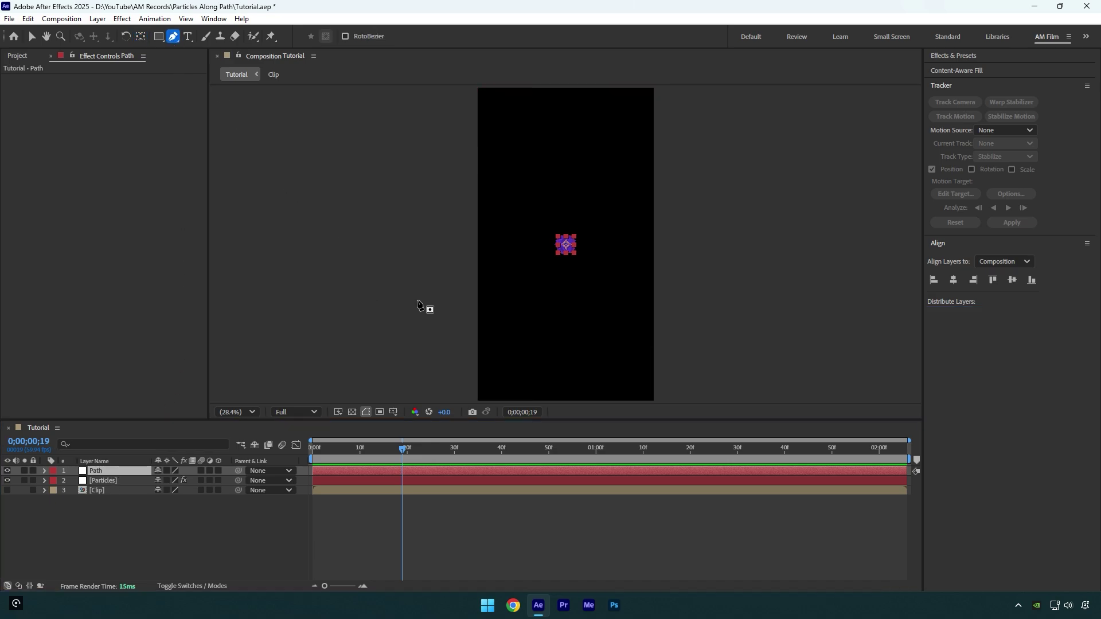
left_click(477, 280)
left_click_drag(517, 195, 602, 168)
left_click(615, 206)
left_click(586, 294)
left_click(522, 232)
left_click(602, 166)
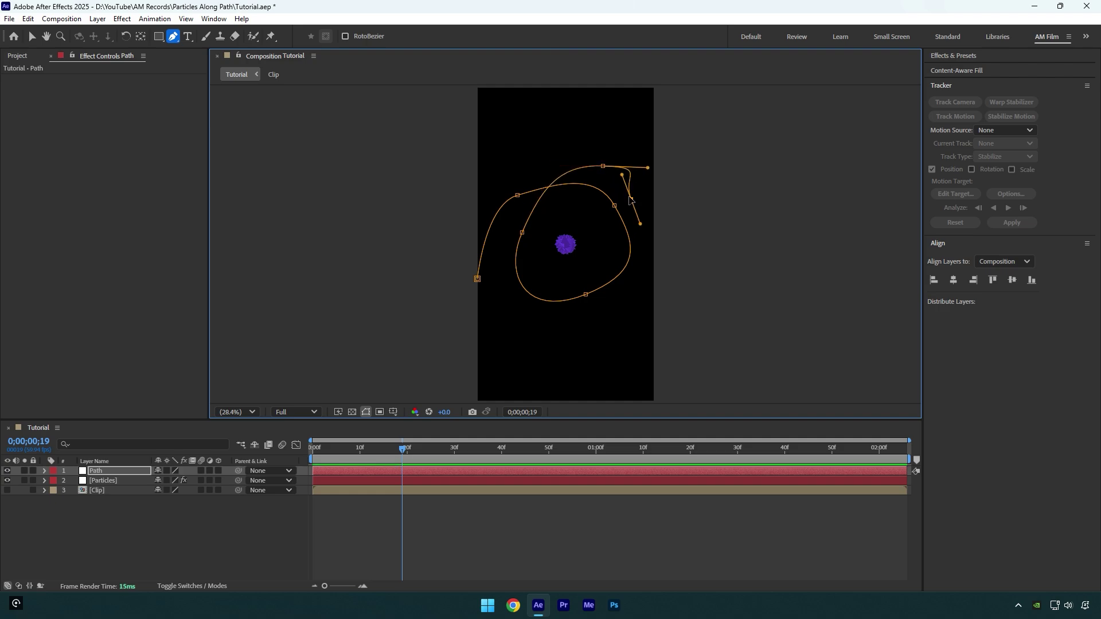
left_click_drag(643, 217, 632, 242)
left_click_drag(589, 273, 624, 270)
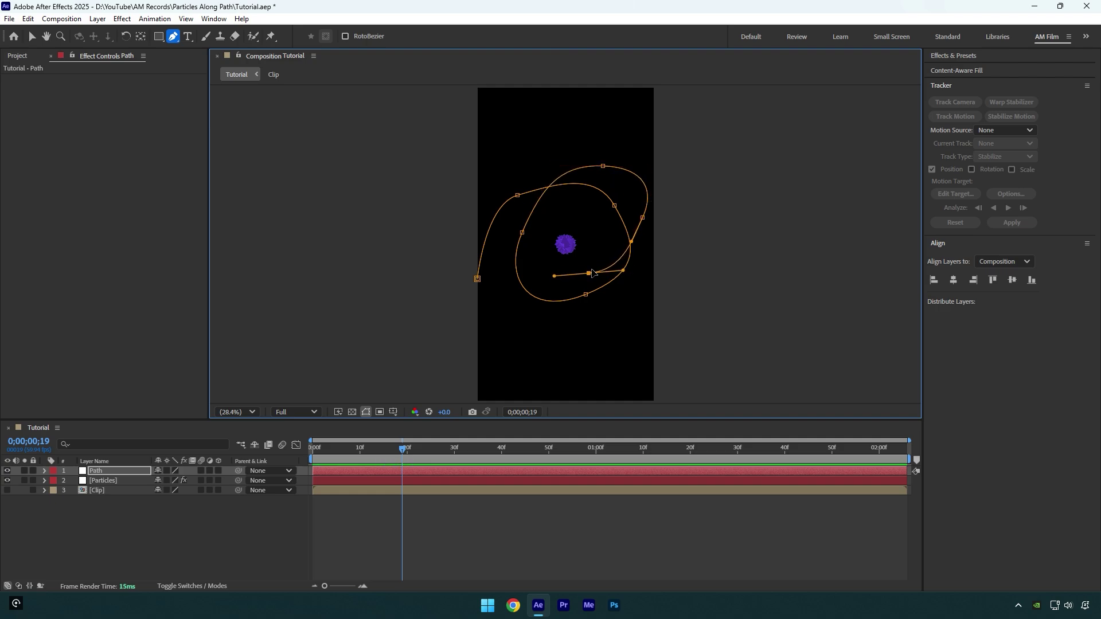
Step: Reshape the curve at the top-right mask point and return to the timeline start
left_click(517, 196)
left_click_drag(485, 205, 494, 218)
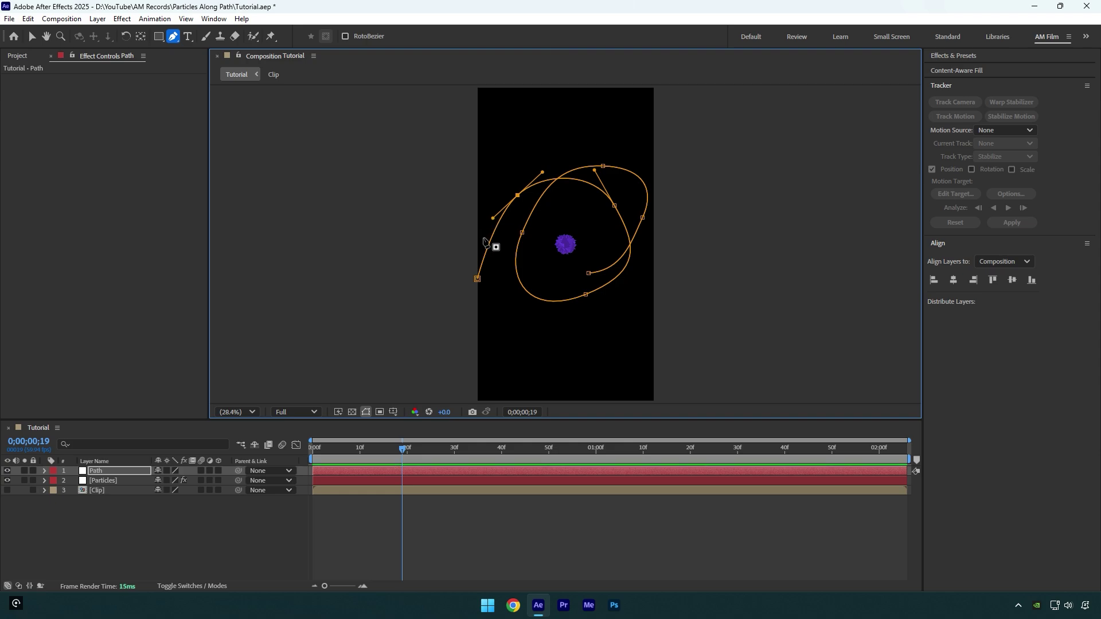
left_click_drag(400, 457, 302, 453)
Step: Copy the Path layer's Mask Path and paste it into its Position as keyframes
left_click(124, 473)
key("m")
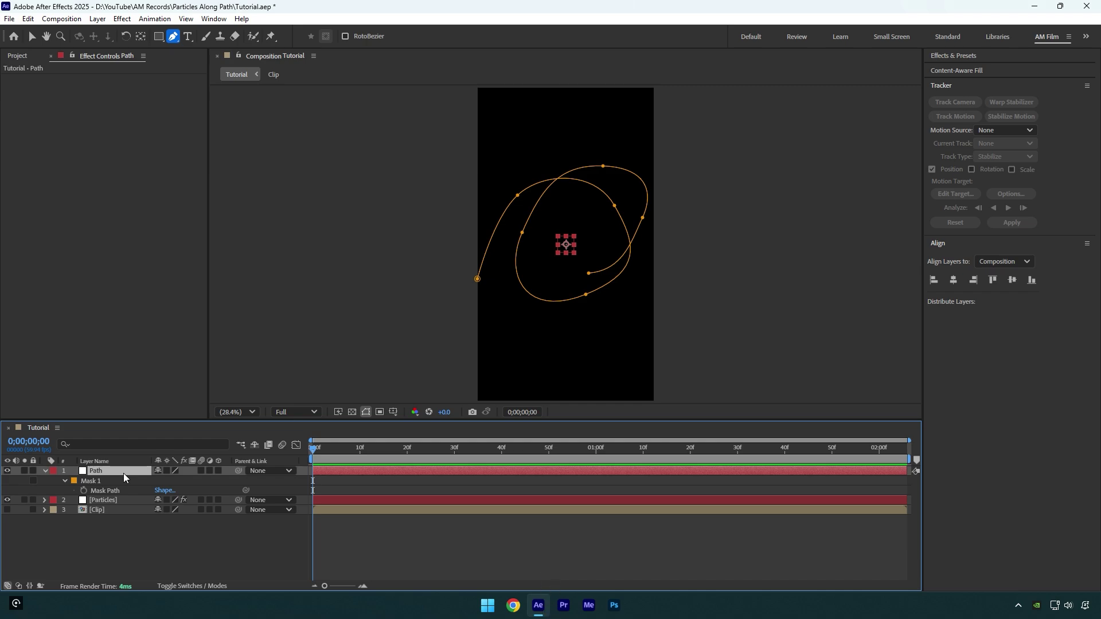
left_click(115, 491)
key("ctrl+c")
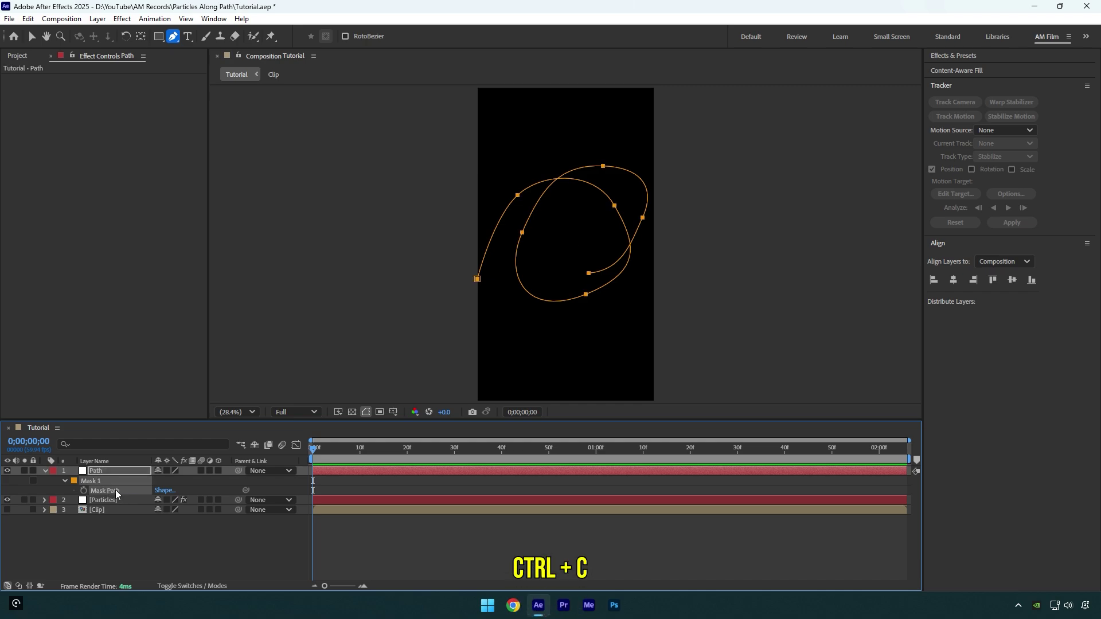
key("p")
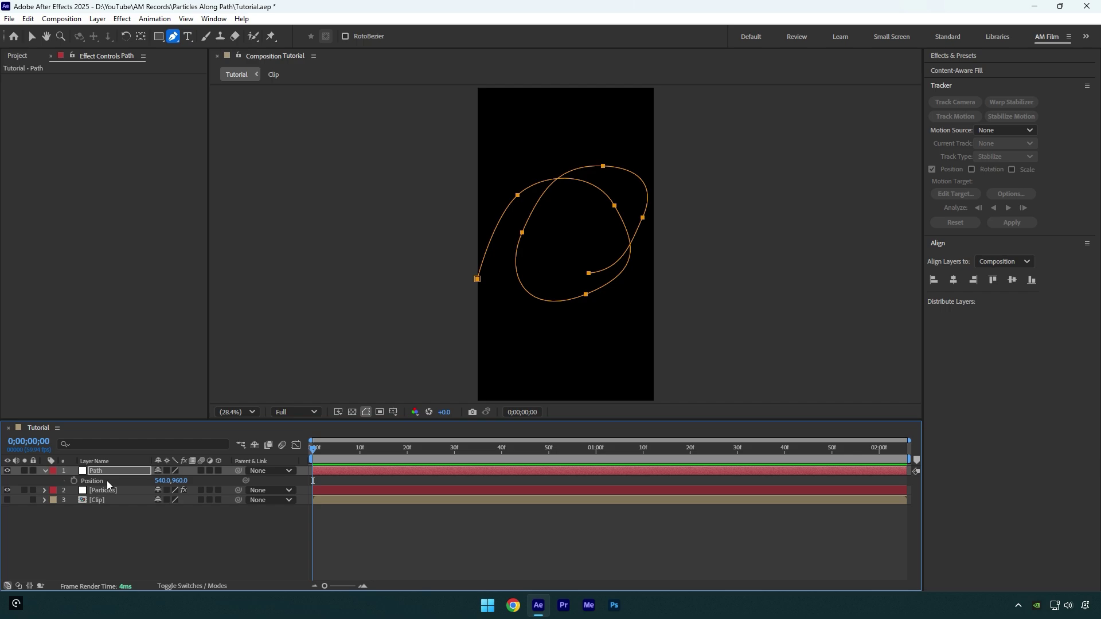
left_click(106, 480)
key("ctrl+v")
key("ctrl+v")
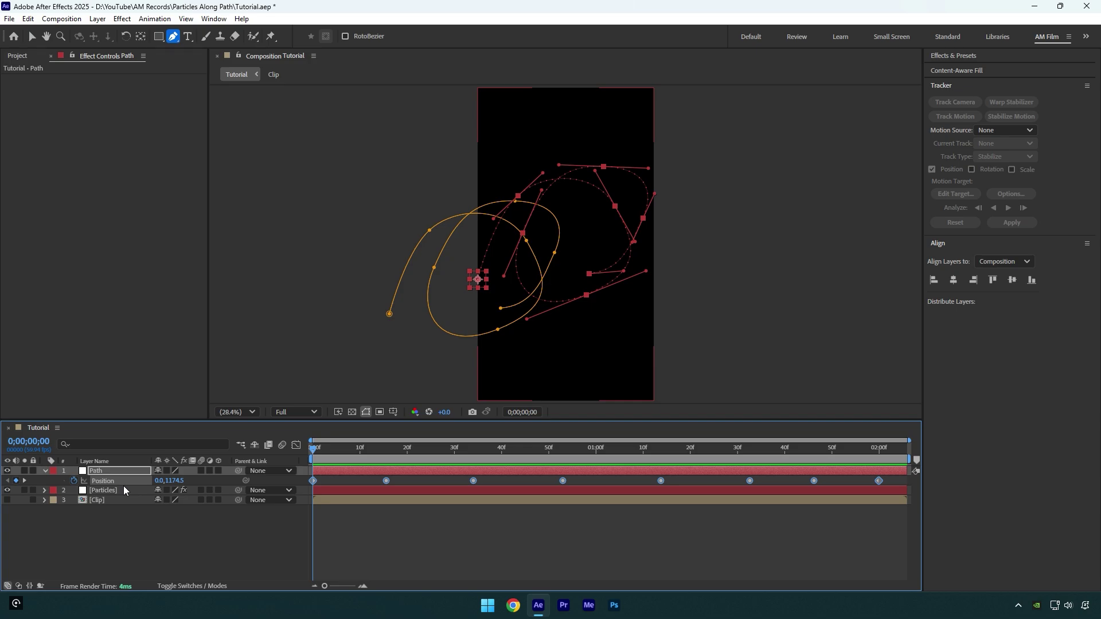
key("m")
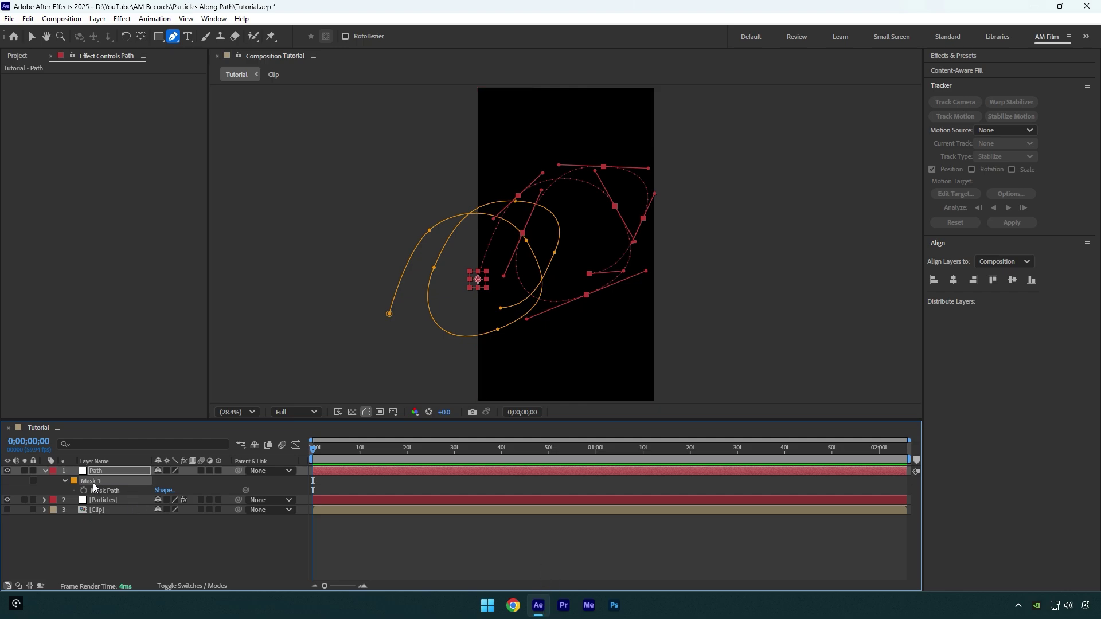
Step: Collapse the mask properties, switch to the Selection tool, and scrub to check the loop motion
key("m")
key("v")
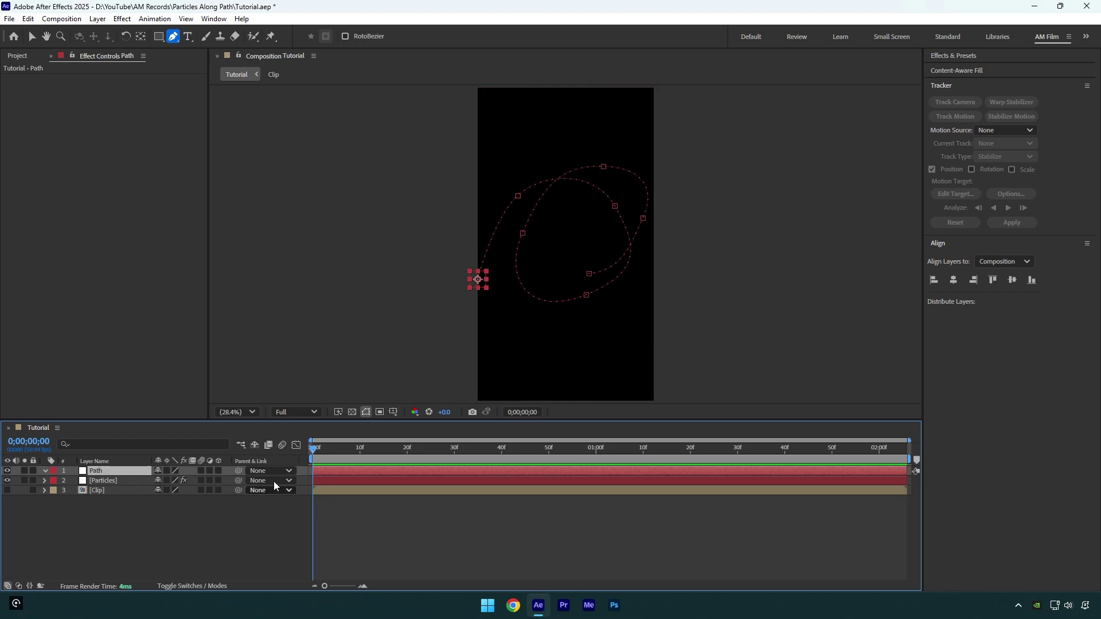
left_click_drag(313, 448, 292, 477)
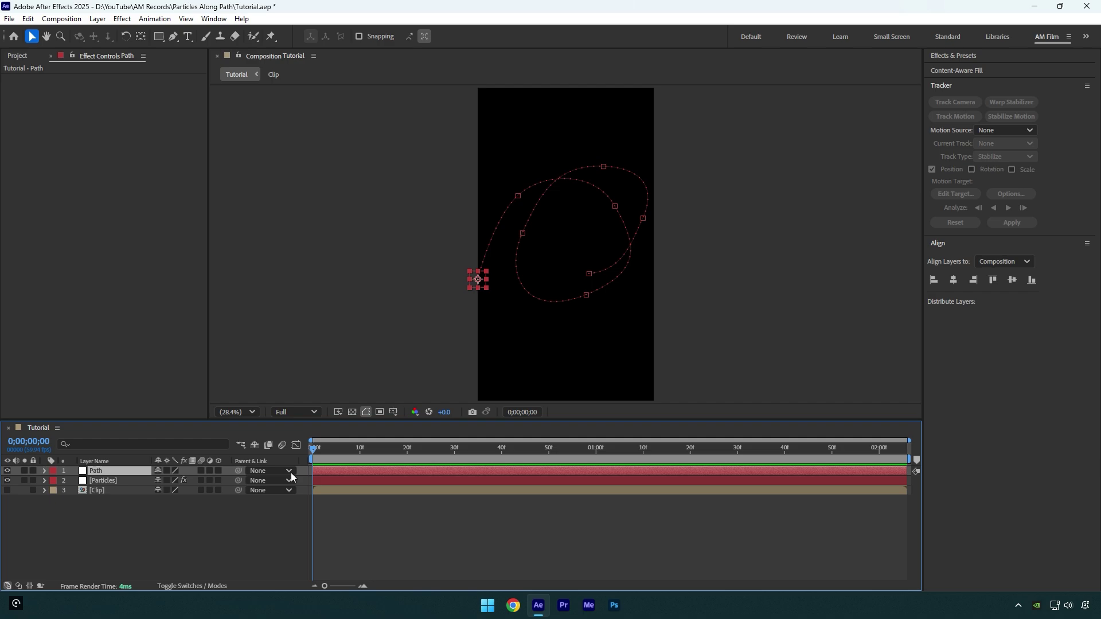
Step: Pick-whip the CC Particle Systems II Producer Position to the Path layer's Position and preview the trail
left_click(45, 480)
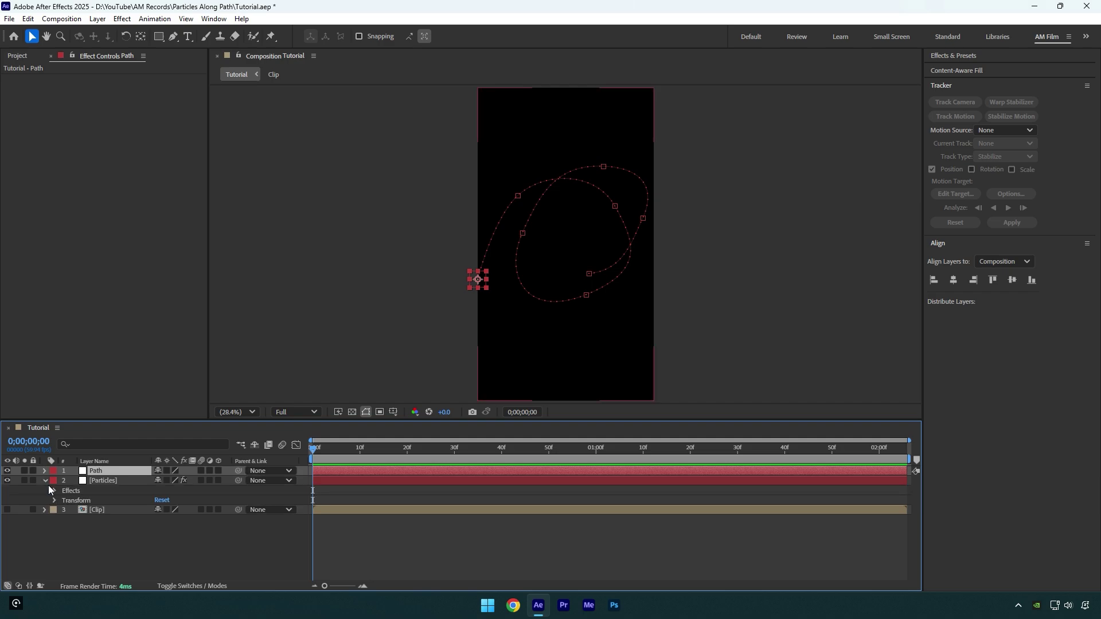
left_click(54, 491)
left_click(60, 501)
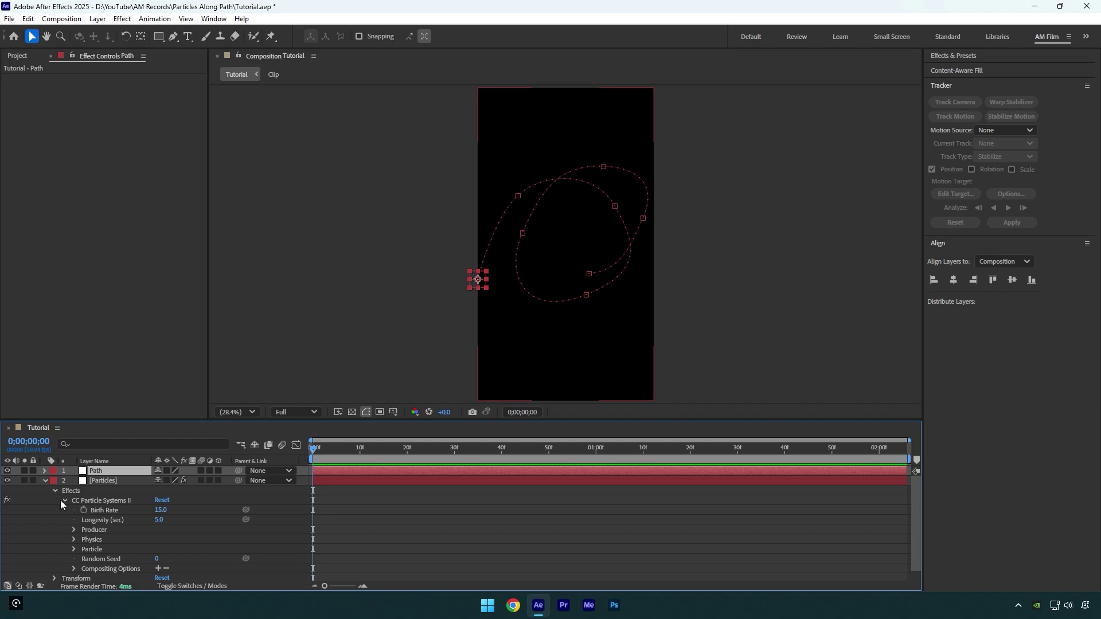
left_click(73, 531)
left_click(104, 473)
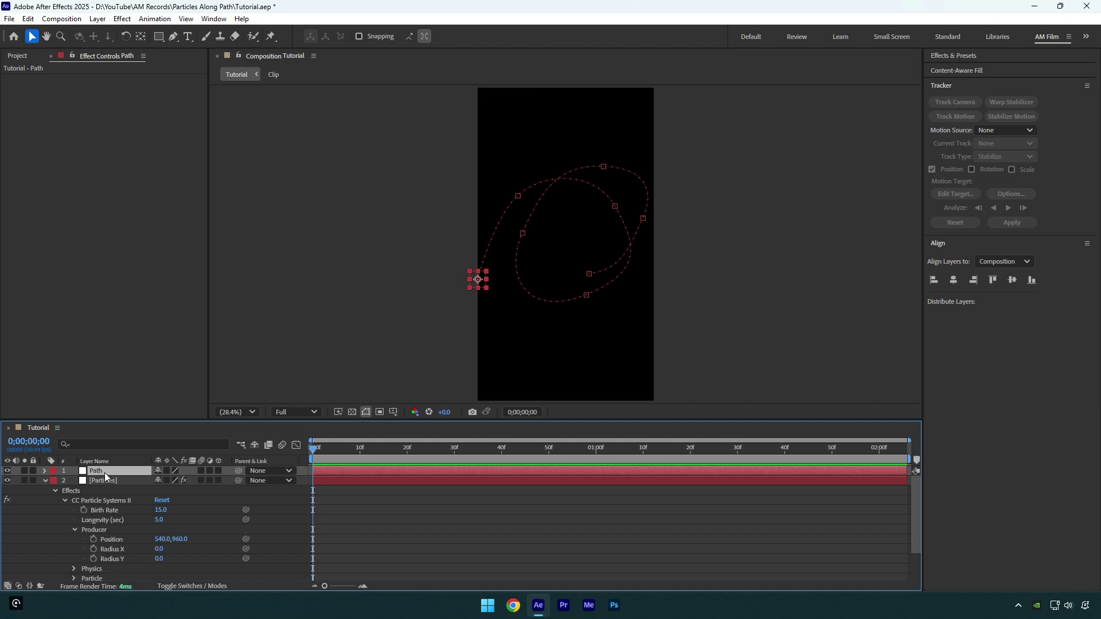
key("p")
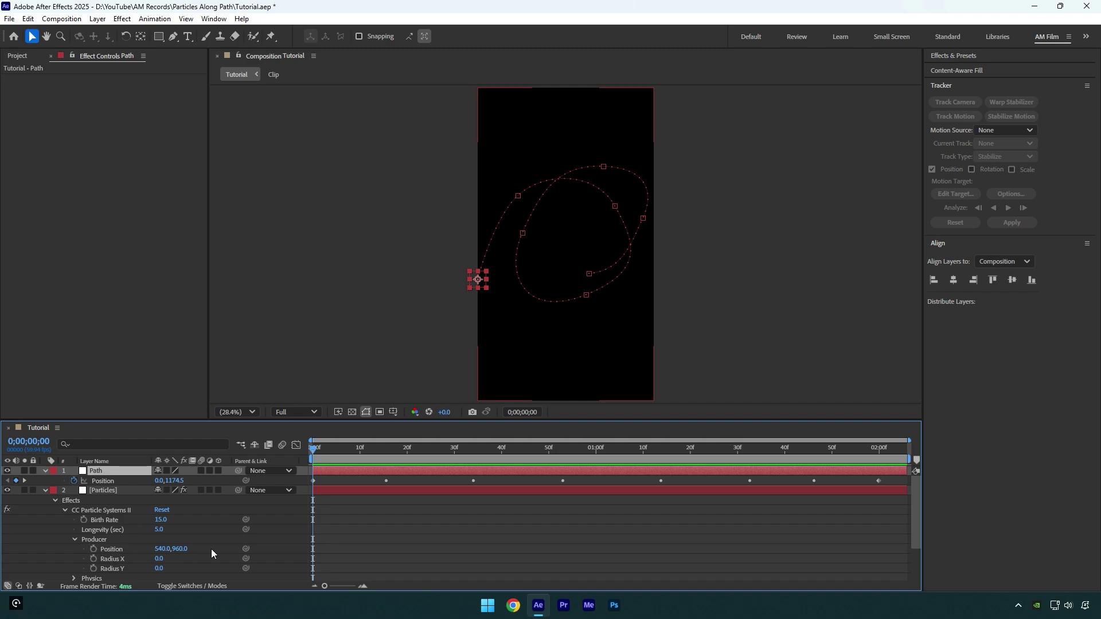
left_click_drag(246, 548, 117, 482)
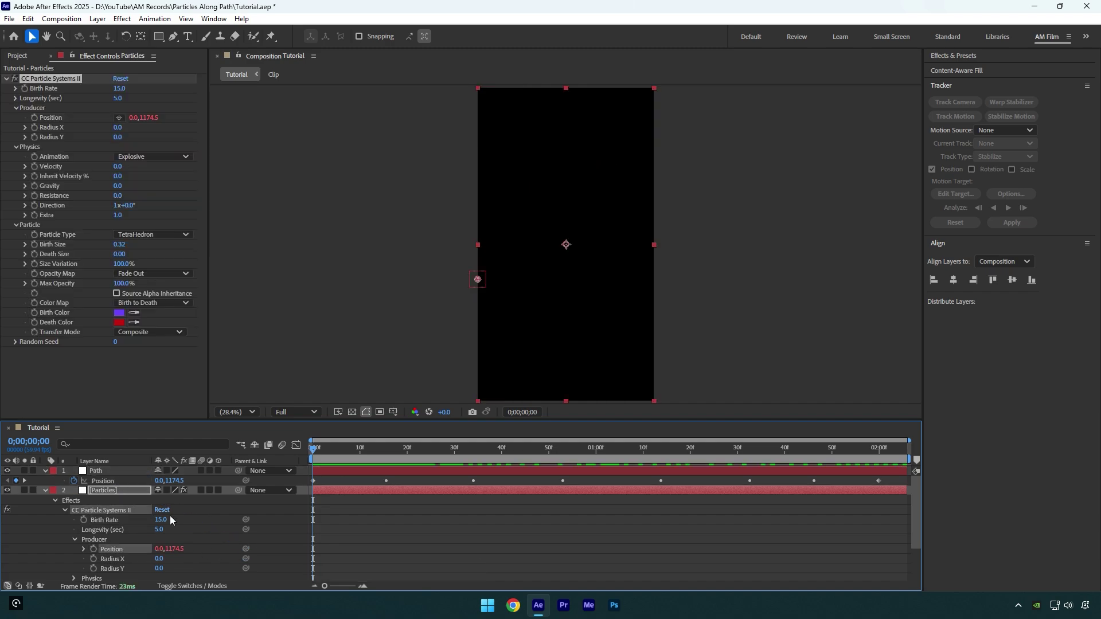
key("space")
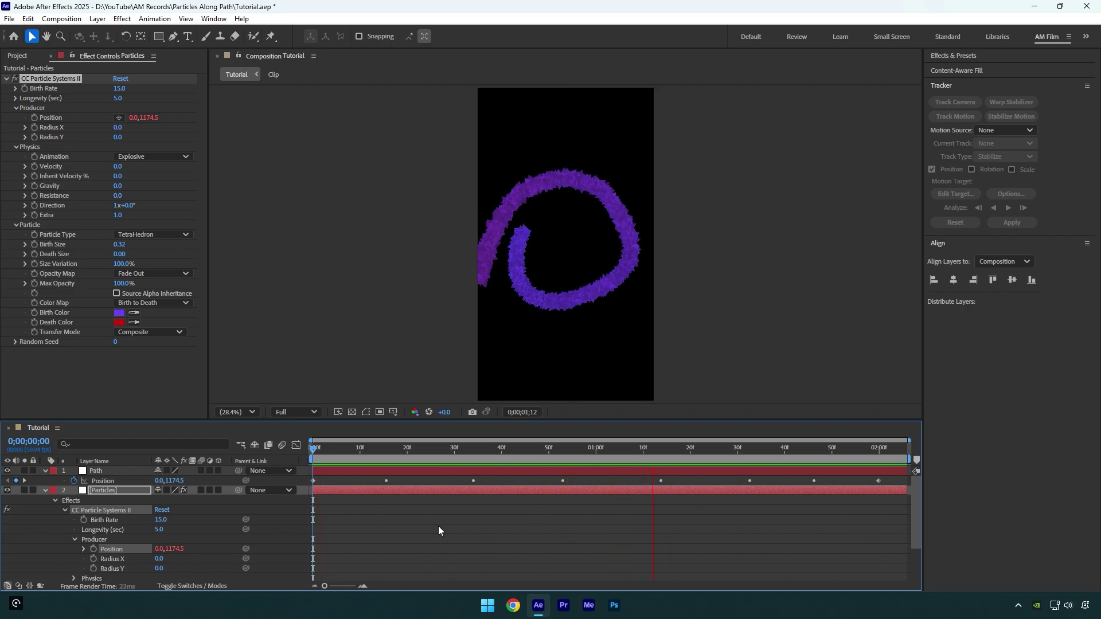
Step: Preview the particle animation starting from 0;00;01;36
left_click_drag(454, 451, 765, 454)
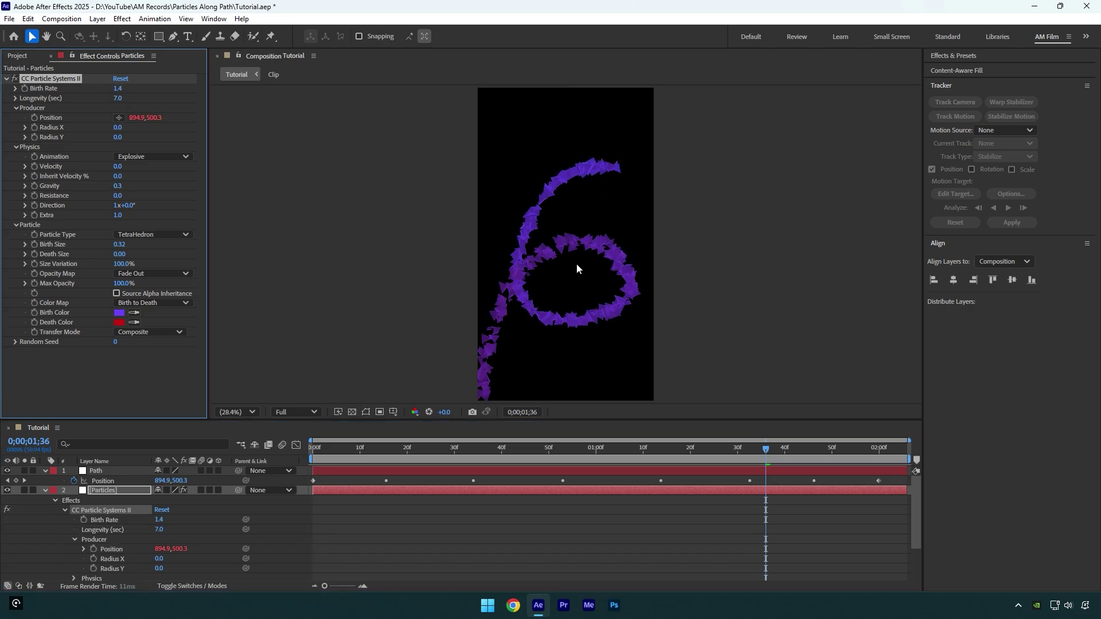
key("space")
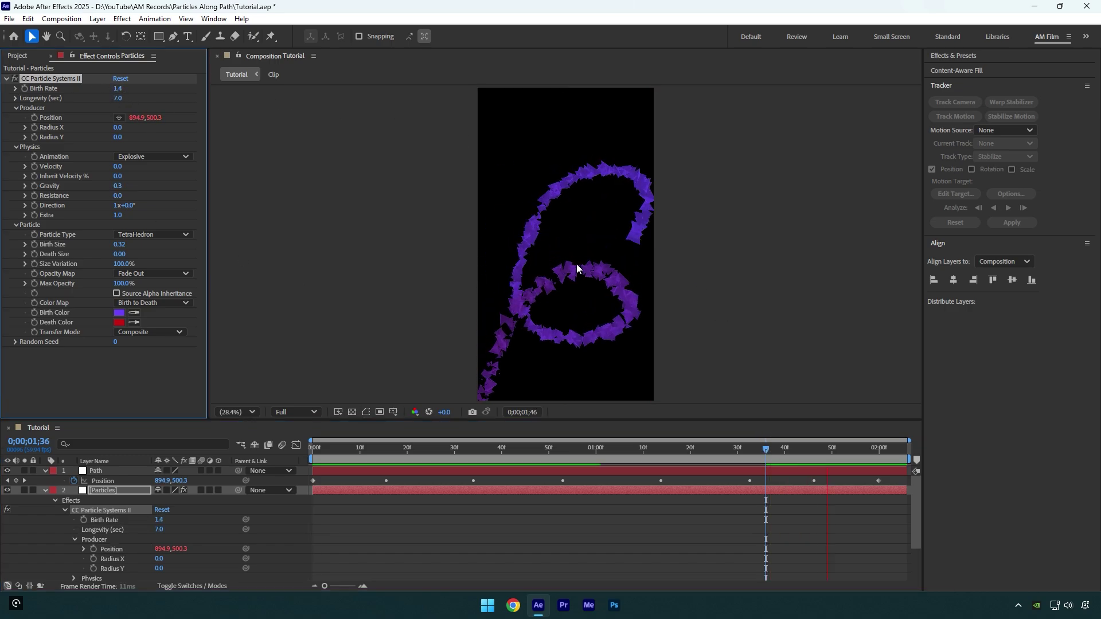
key("space")
Step: Make the Clip layer visible and preview the particles over the car footage
scroll(648, 498, "down", 3)
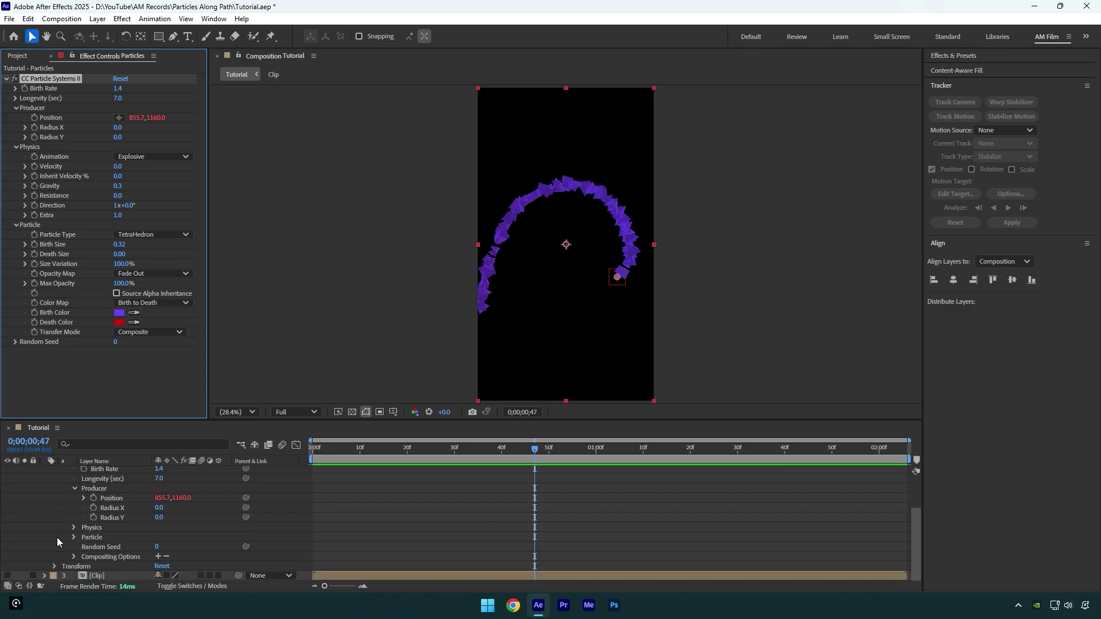
left_click(6, 576)
key("space")
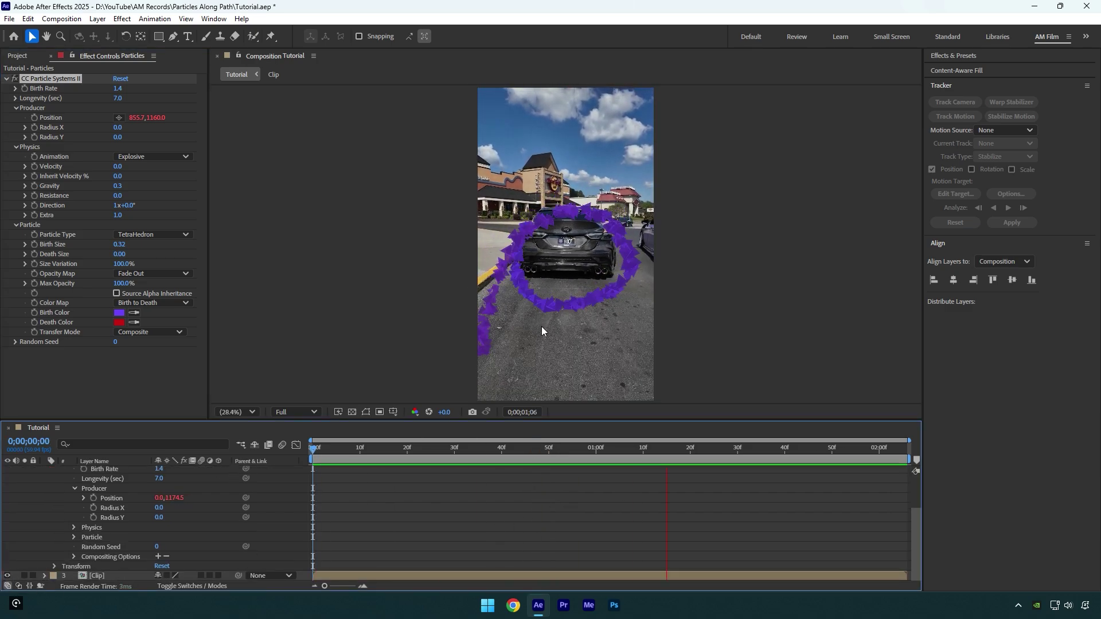
key("space")
scroll(552, 493, "up", 3)
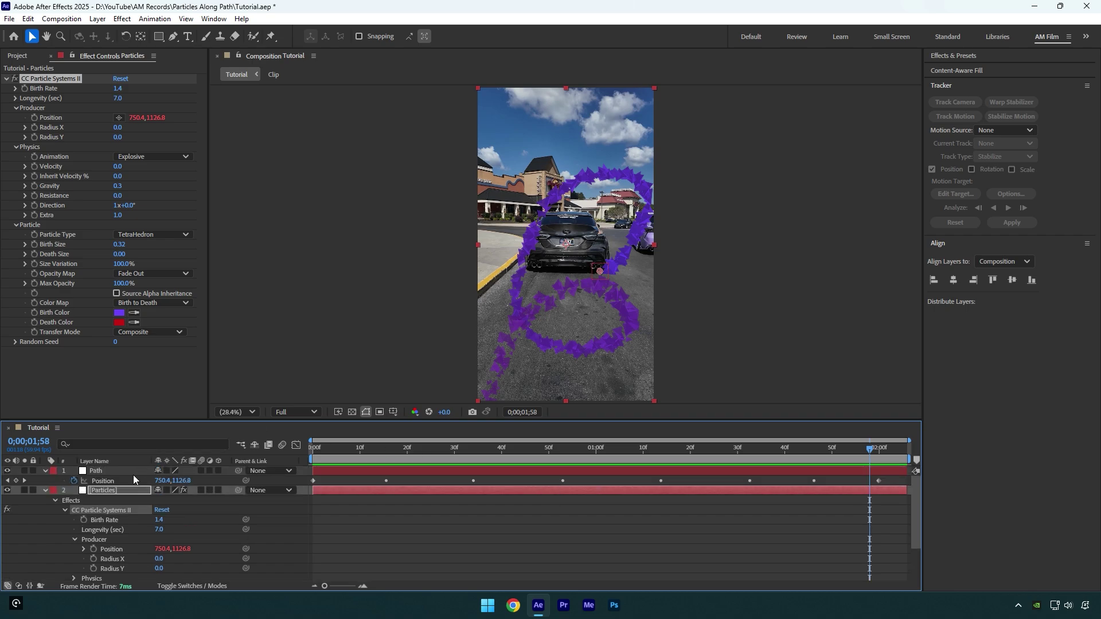
Step: Apply Deep Glow to the Particles layer and lower its Exposure to 0.58
left_click(113, 492)
key("ctrl+space")
type("deep")
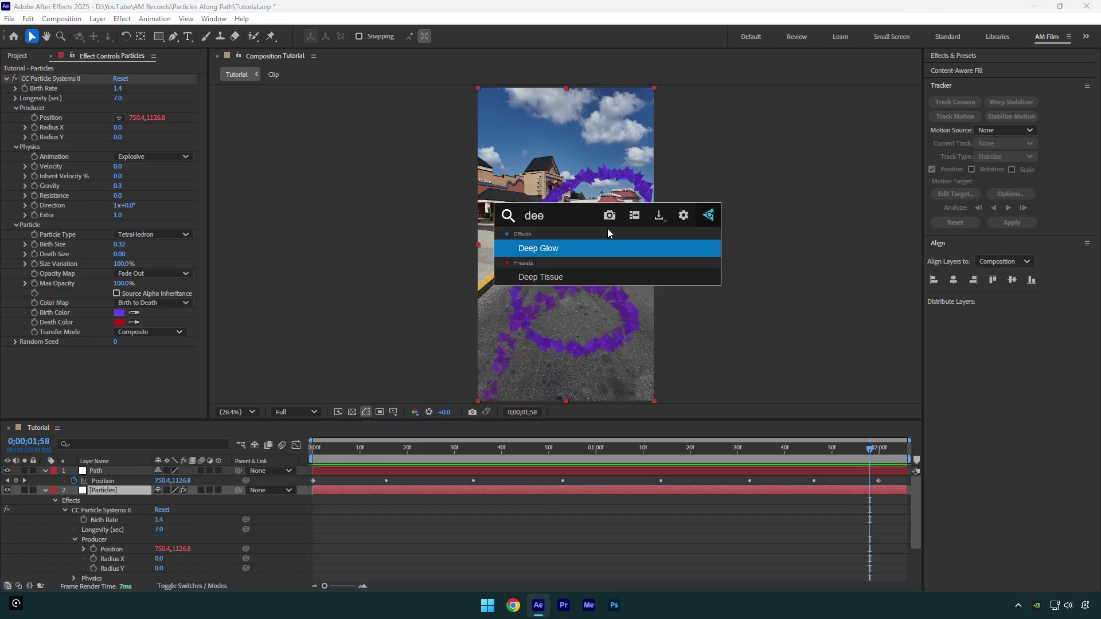
key("Return")
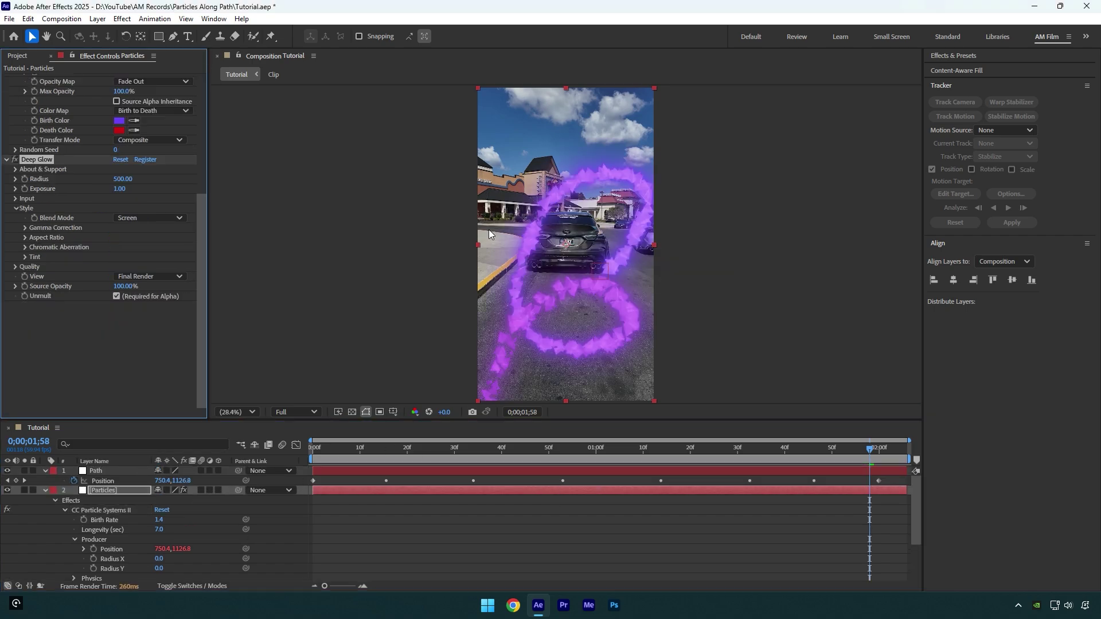
left_click_drag(119, 188, 94, 193)
Step: Collapse all layer properties and preview the glow from the start of the timeline
key("ctrl+a")
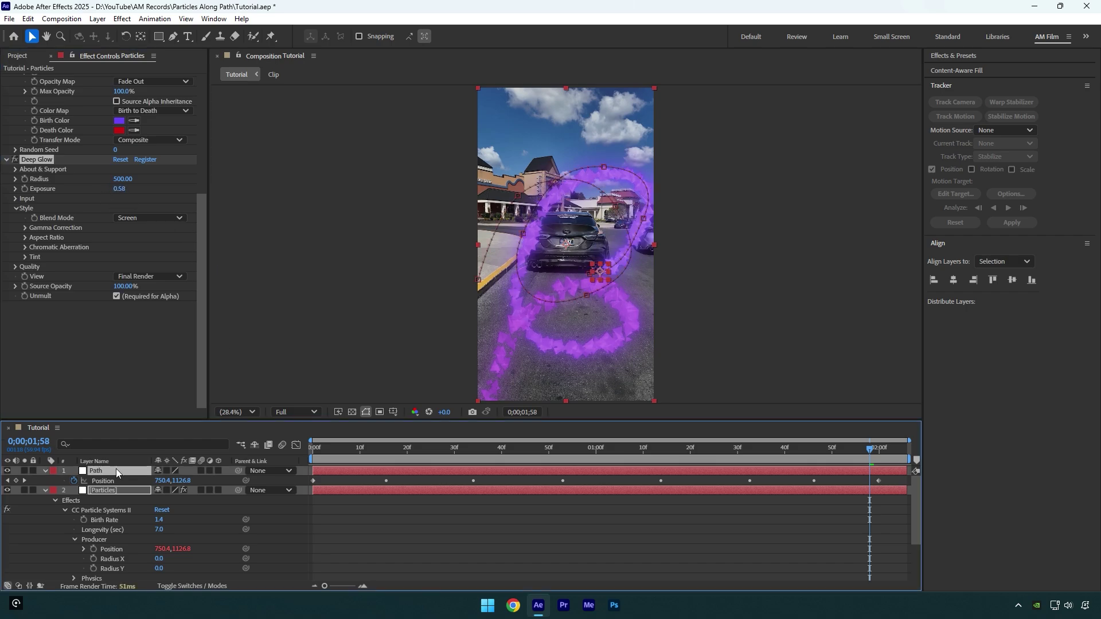
key("ctrl+grave")
left_click(338, 509)
key("Home")
key("space")
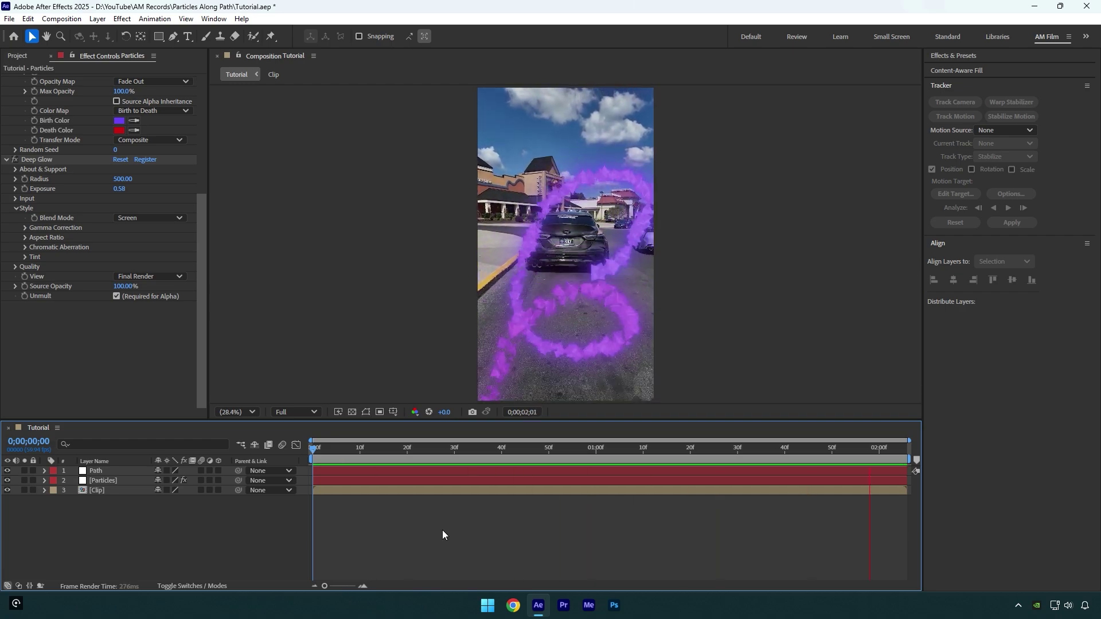
left_click_drag(344, 452, 530, 456)
Step: Run 3D Camera Tracker on the Clip layer and set the ground plane and origin on the road
left_click(380, 489)
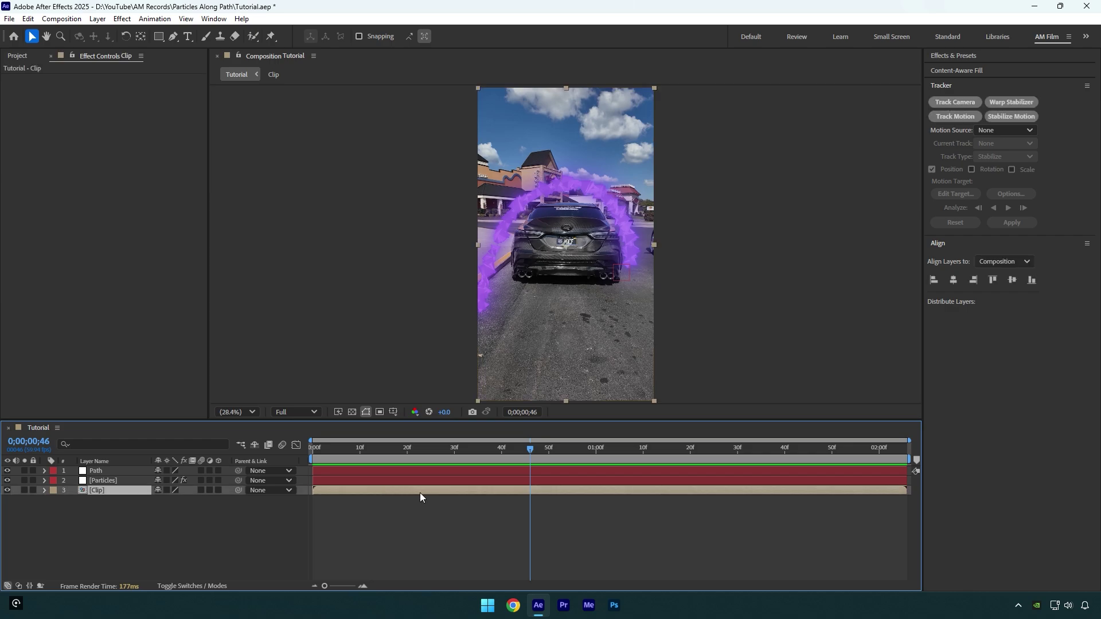
left_click(969, 106)
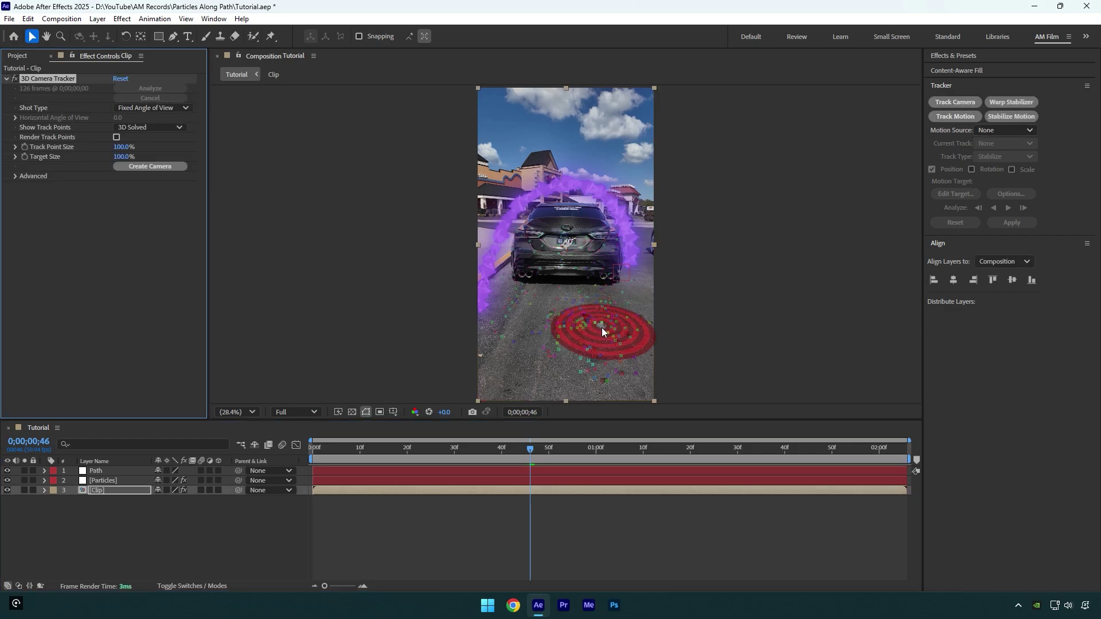
mouse_move(601, 328)
left_mouse_down()
mouse_move(546, 305)
mouse_move(586, 336)
left_mouse_up()
right_click(573, 328)
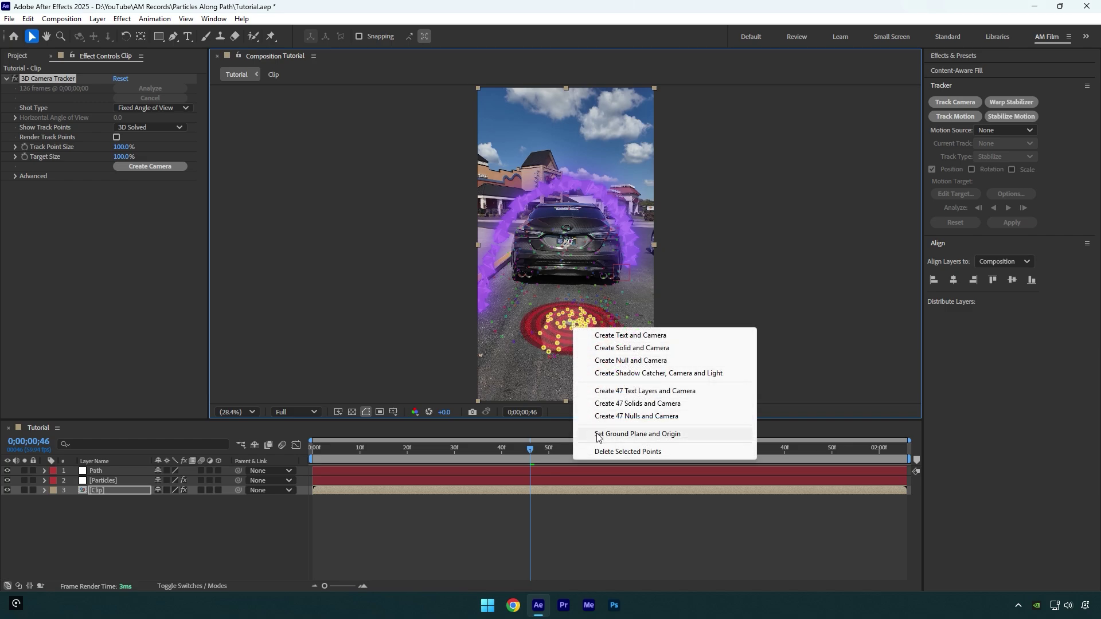
left_click(598, 434)
Step: Create a tracked solid and 3D camera from the selected track points
right_click(566, 330)
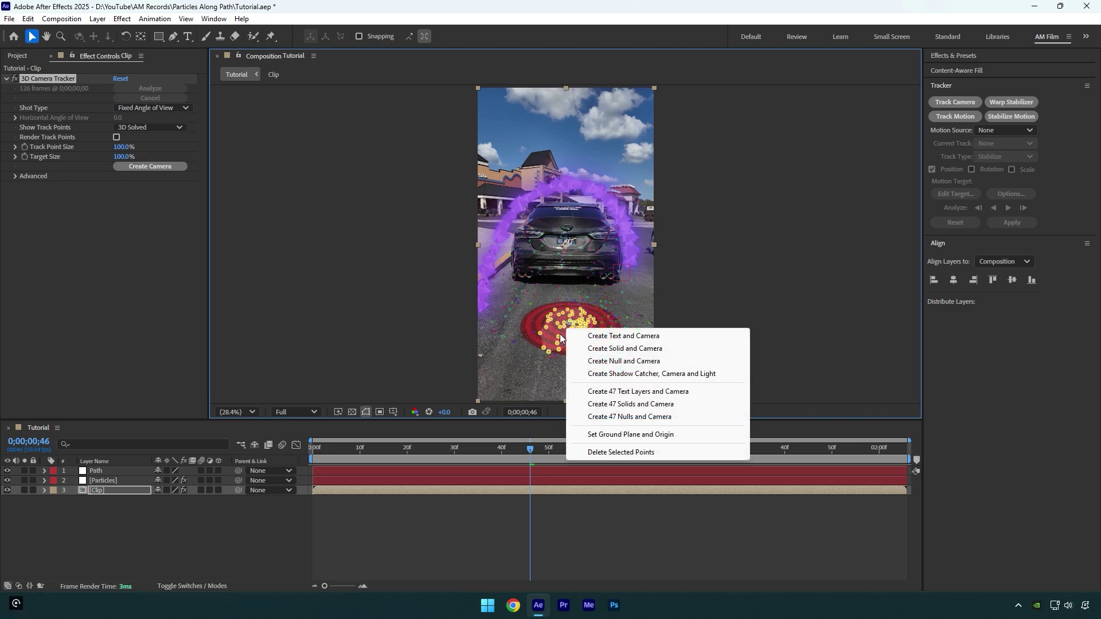
left_click(609, 350)
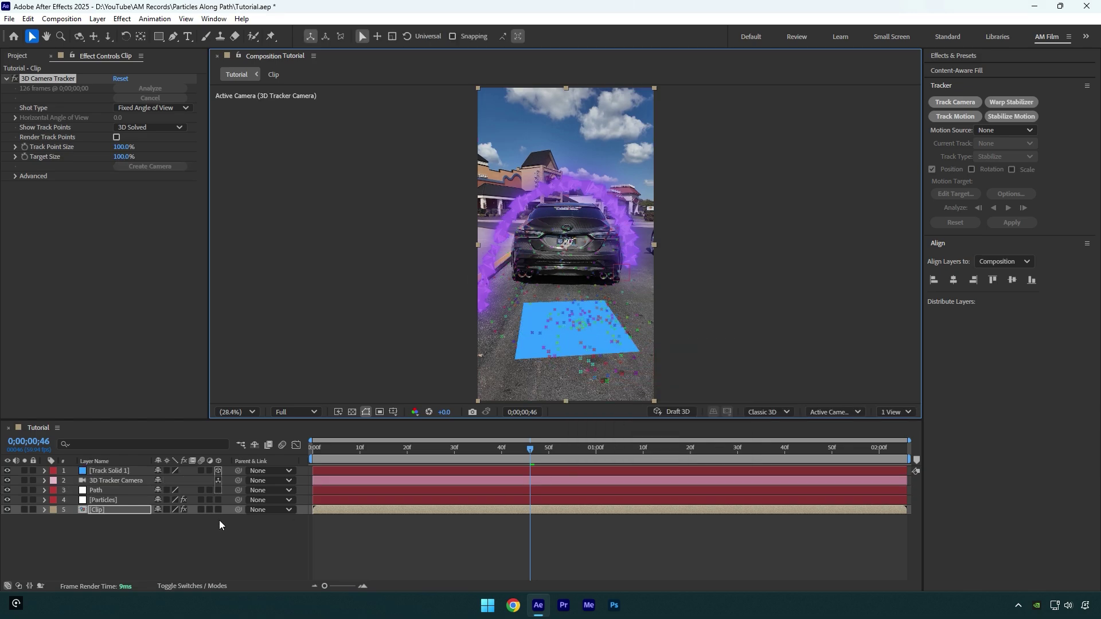
left_click(95, 499)
Step: Pre-compose the Path and Particles layers into 'Particles', moving all attributes into it
left_click(95, 491, "ctrl")
right_click(97, 493)
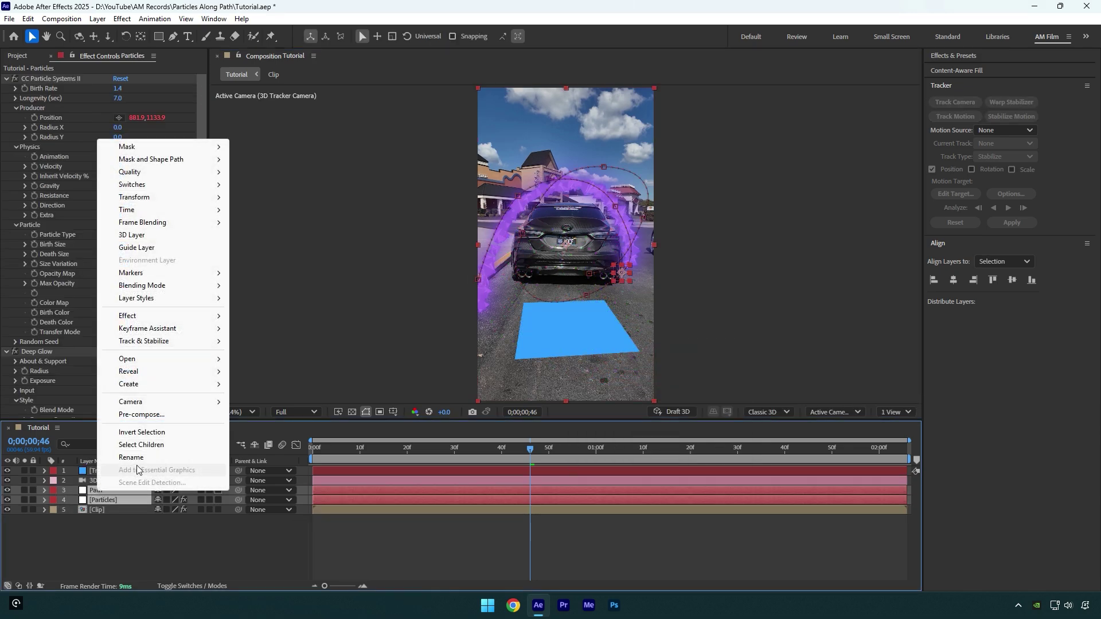
left_click(142, 414)
type("Particles")
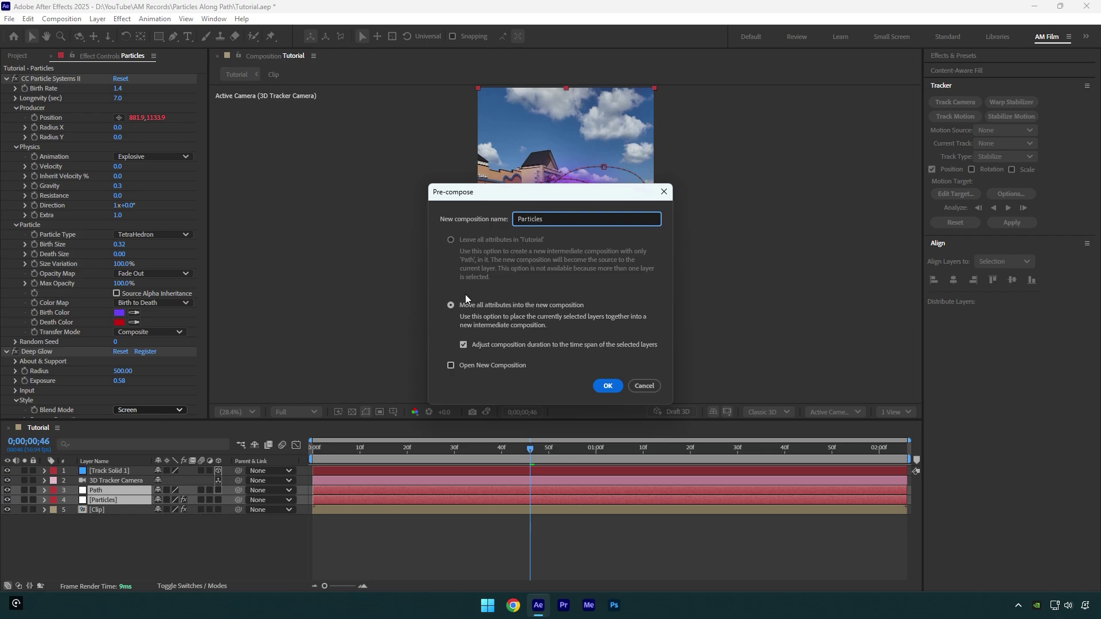
left_click(494, 304)
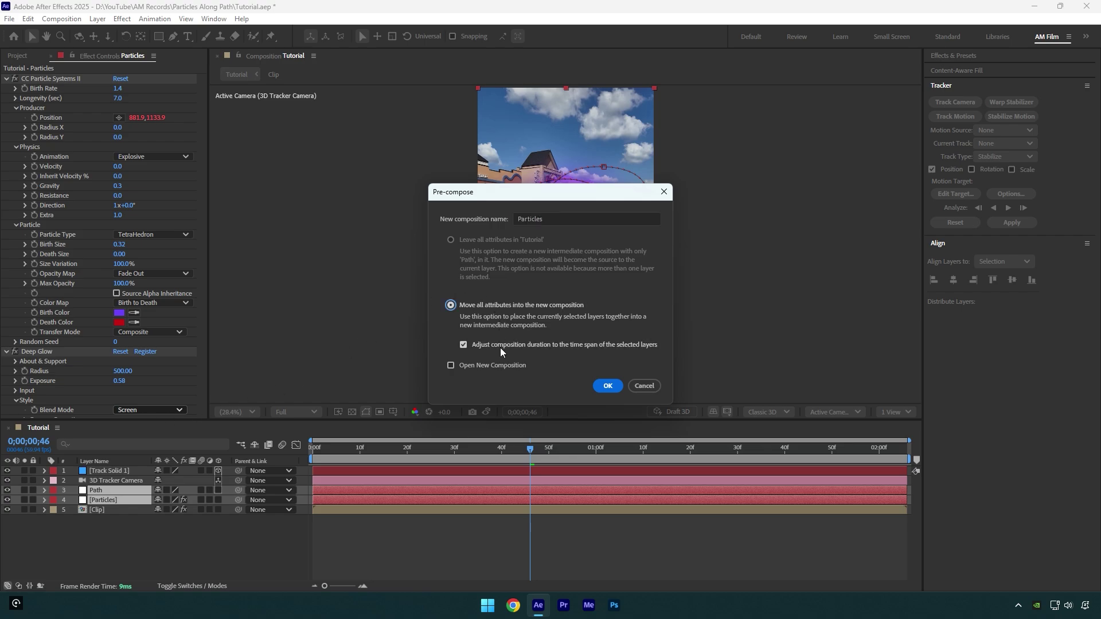
left_click(607, 386)
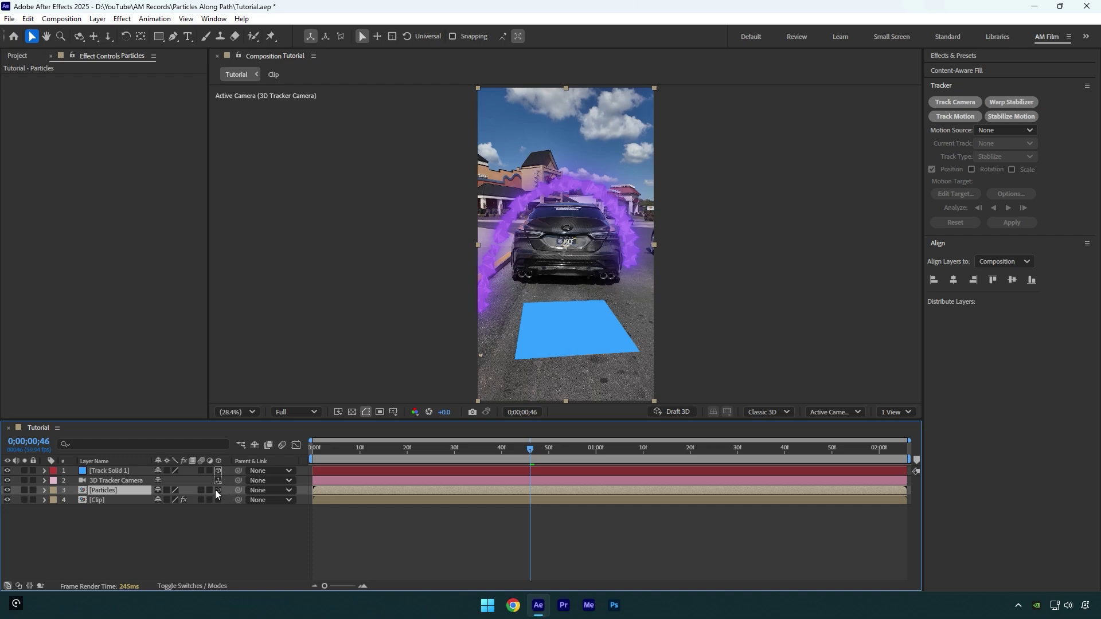
Step: Scale the Particles precomp to 628% and rotate it on Y around the car
key("s")
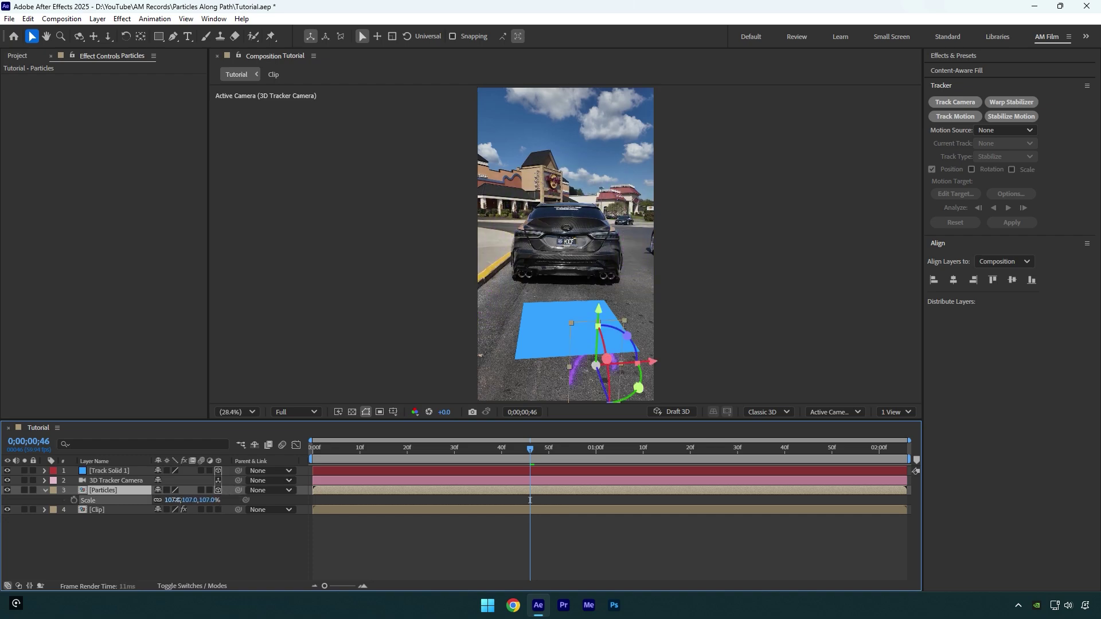
left_click_drag(341, 489, 447, 476)
left_click_drag(627, 344, 600, 262)
Step: Hide Track Solid 1 and play the final tracked-particles preview from the first frame
key("space")
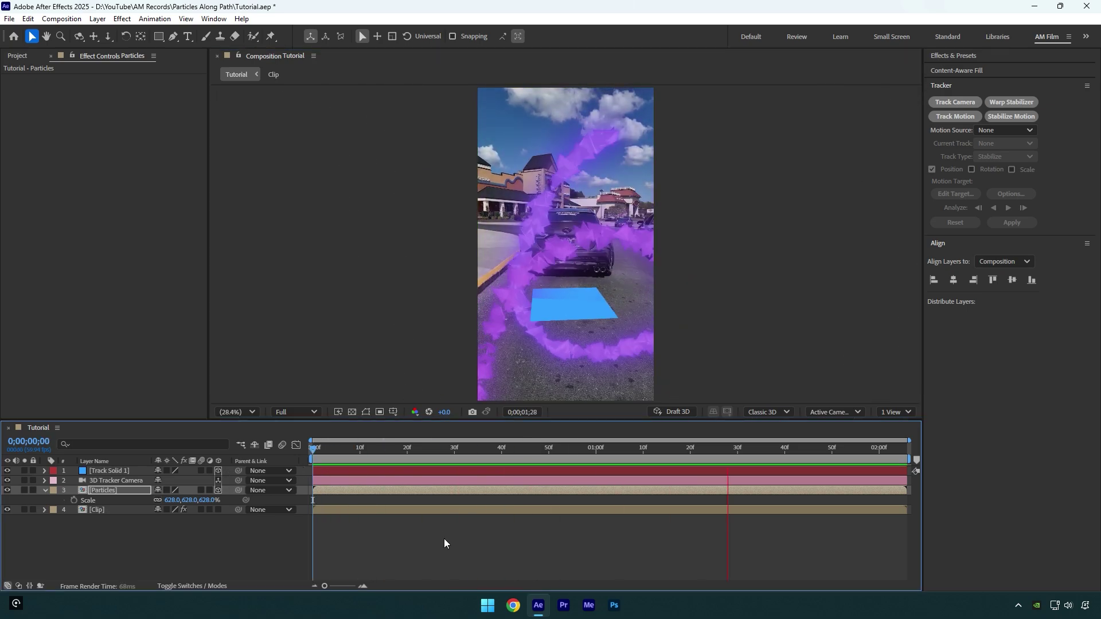
key("space")
key("Home")
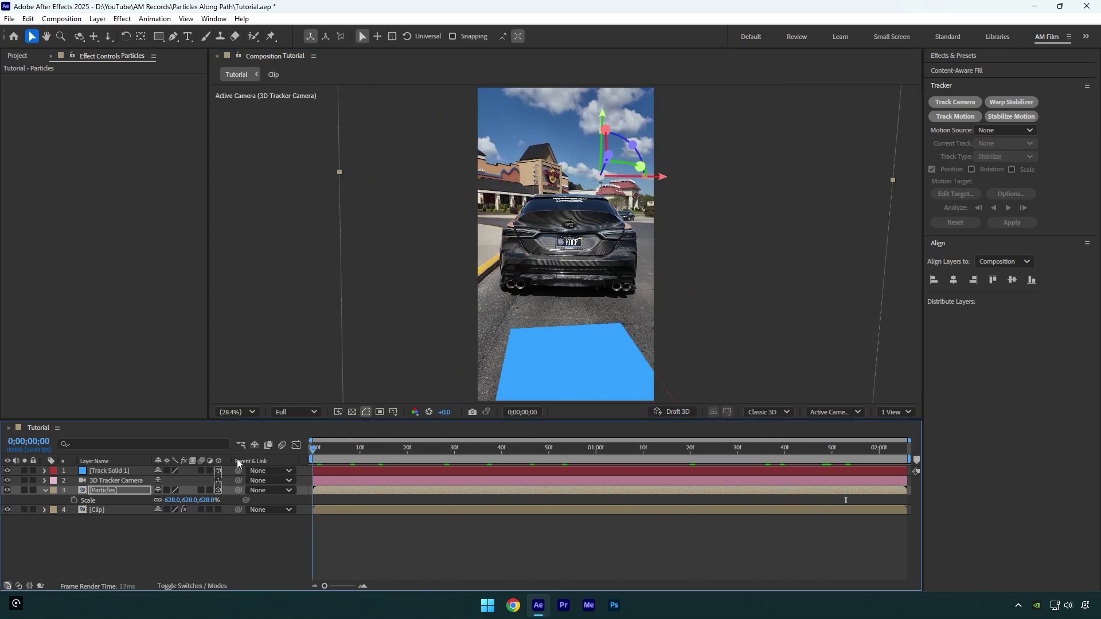
left_click(7, 470)
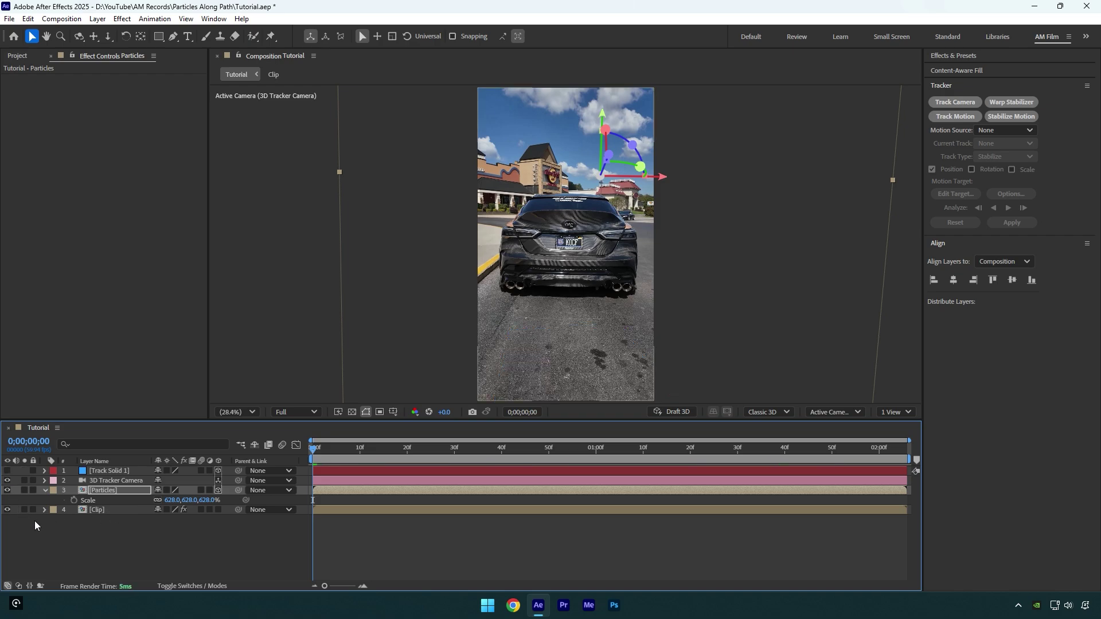
left_click(174, 562)
key("space")
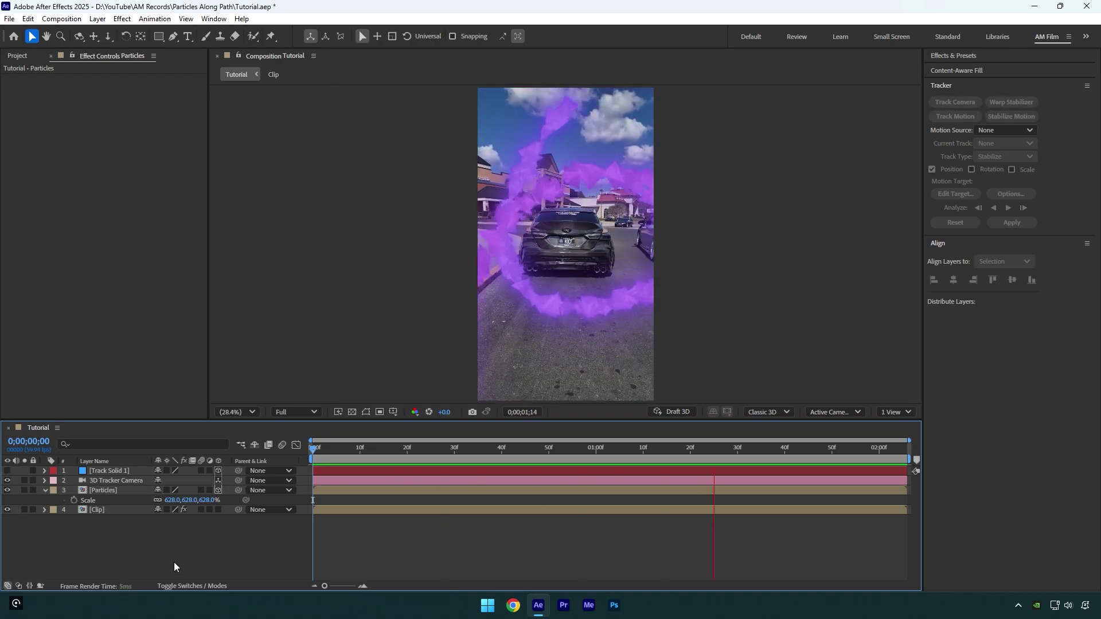